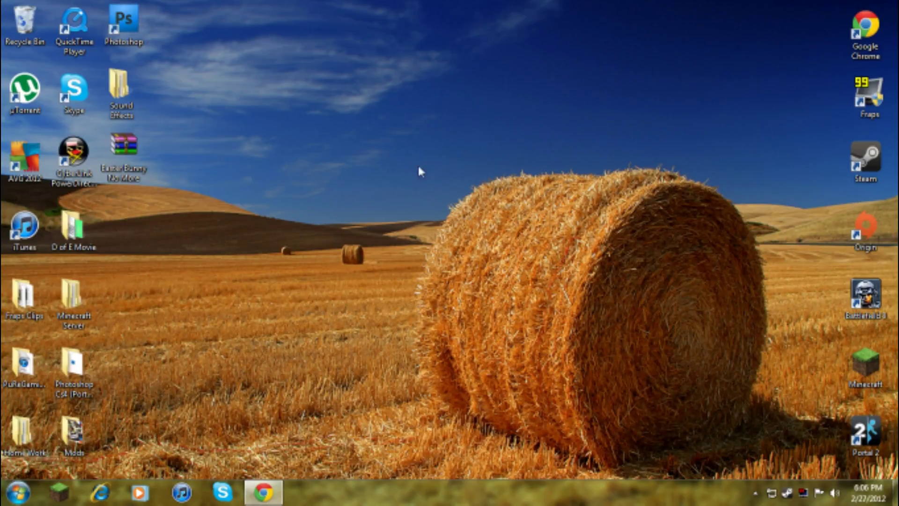
Launch Chrome from the desktop icon and select the address bar to enter google.com.
{"action": "left_click_drag", "start_coordinate": [387, 154], "coordinate": [786, 467]}
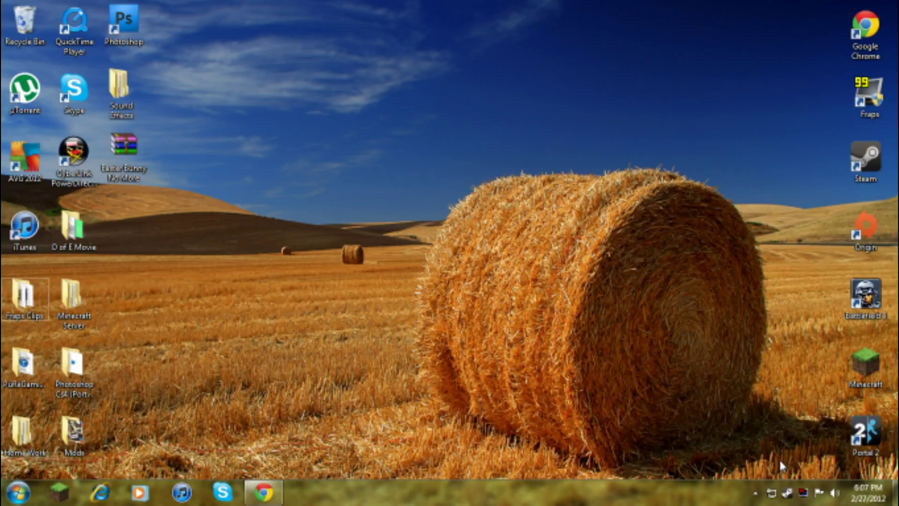
{"action": "left_click_drag", "start_coordinate": [781, 463], "coordinate": [417, 170]}
{"action": "double_click", "coordinate": [865, 28]}
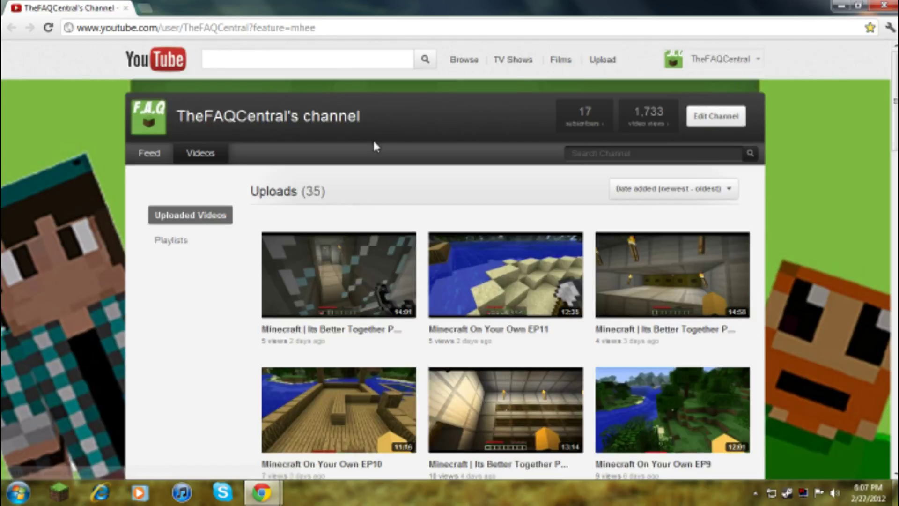
{"action": "key", "text": "ctrl+l"}
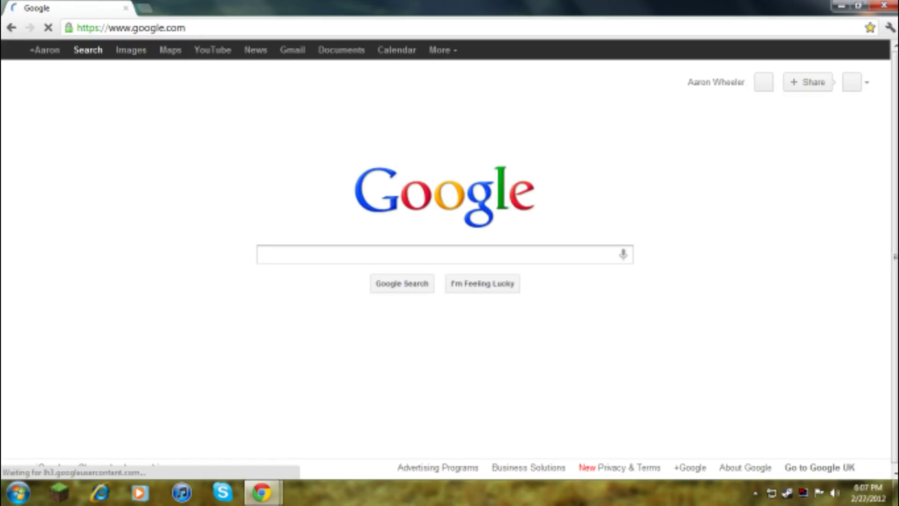
Search Google for minecraft.net, go to its download page and download Minecraft_Server.exe.
{"action": "type", "text": "minecraft.net"}
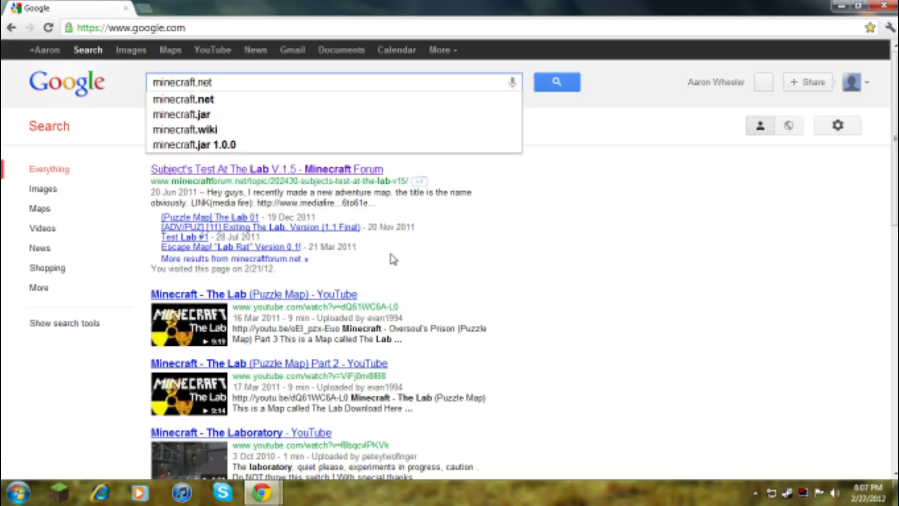
{"action": "key", "text": "Return"}
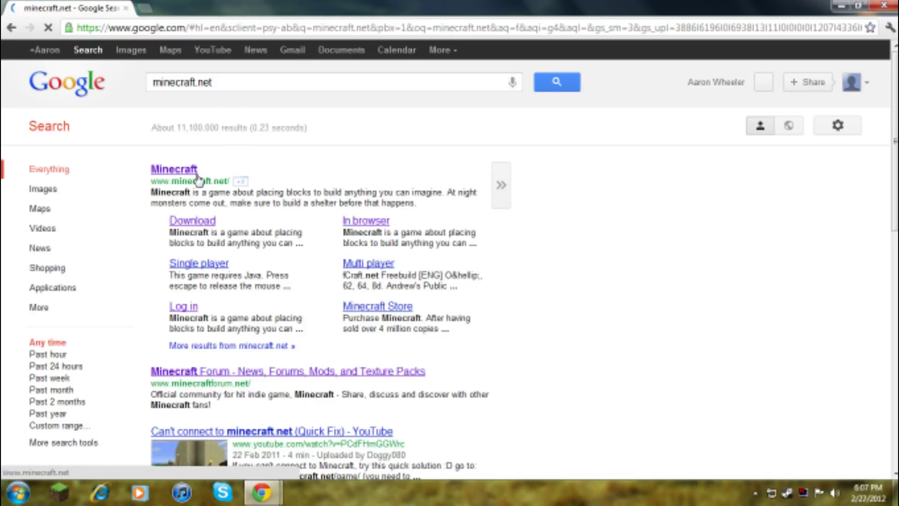
{"action": "left_click", "coordinate": [176, 174]}
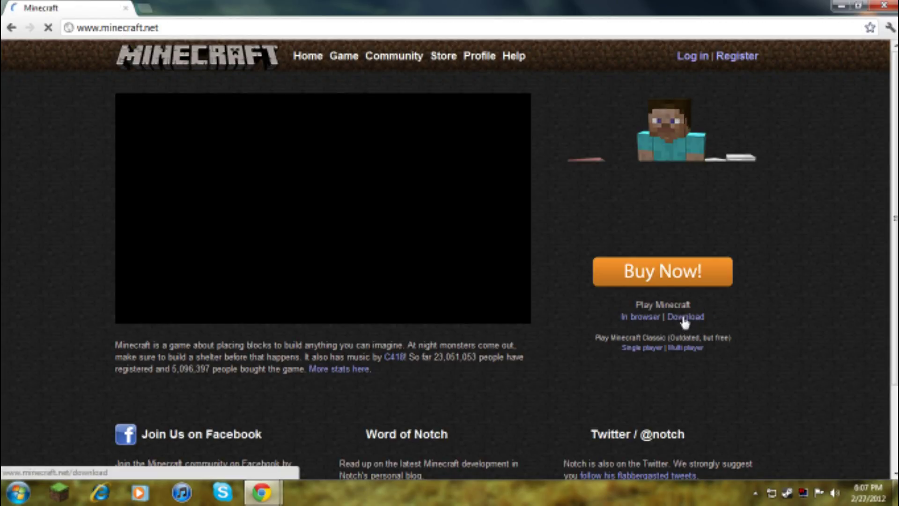
{"action": "left_click", "coordinate": [684, 321]}
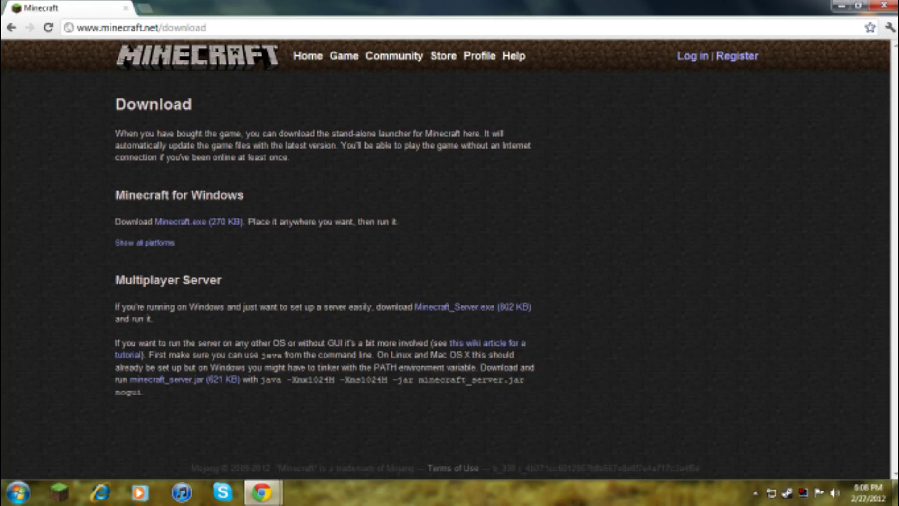
{"action": "left_click", "coordinate": [444, 308]}
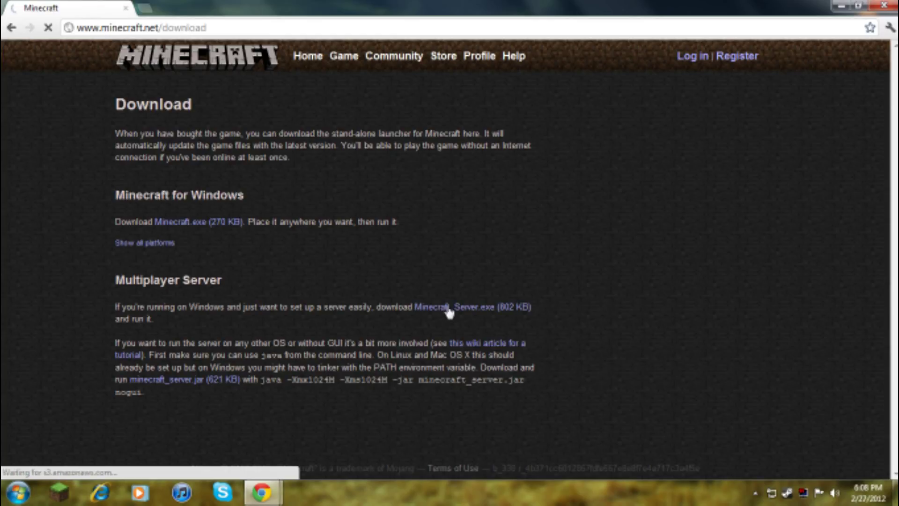
{"action": "double_click", "coordinate": [731, 8]}
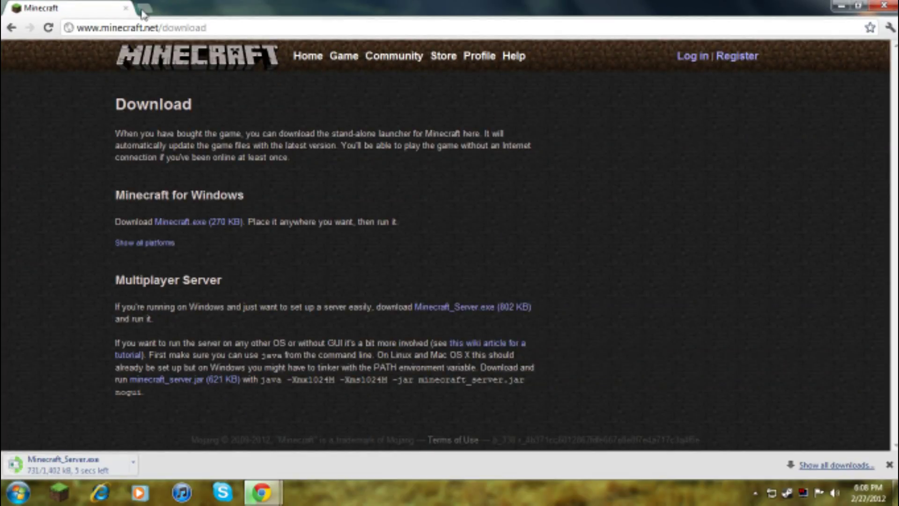
{"action": "left_click", "coordinate": [148, 8]}
{"action": "type", "text": "go"}
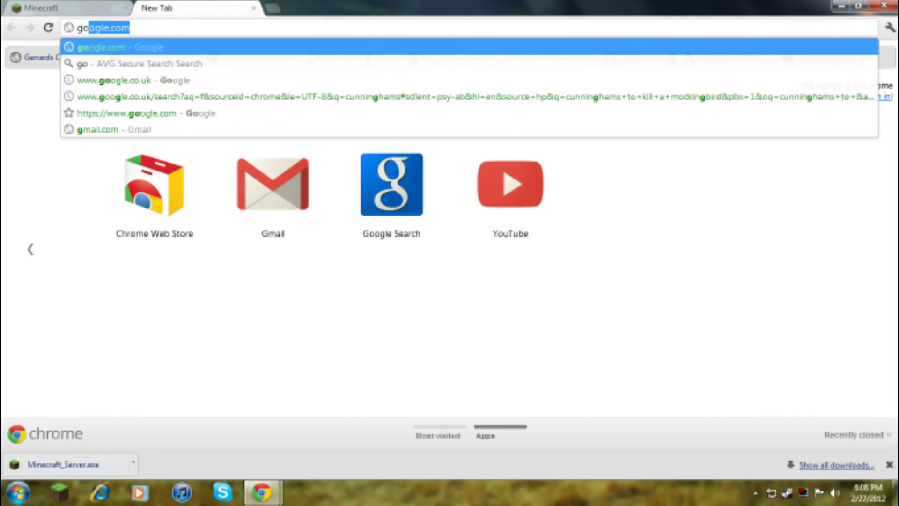
{"action": "key", "text": "Return"}
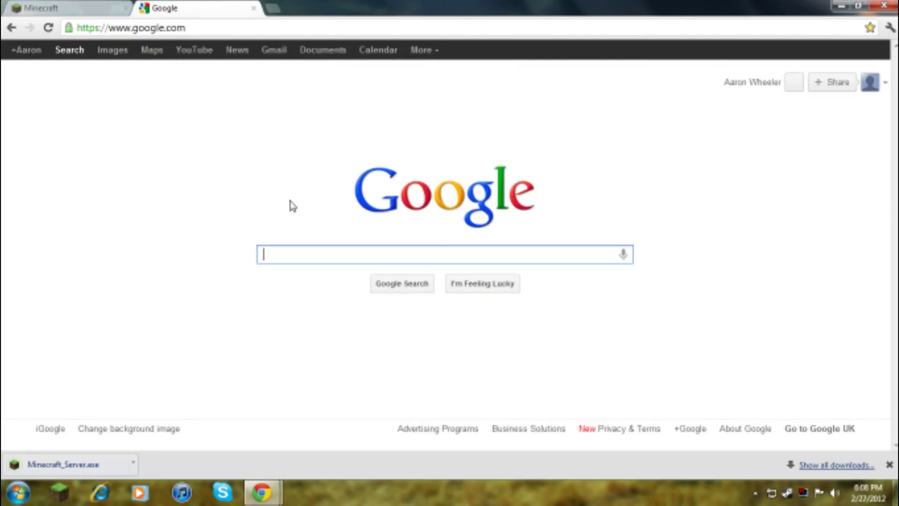
{"action": "type", "text": "ww"}
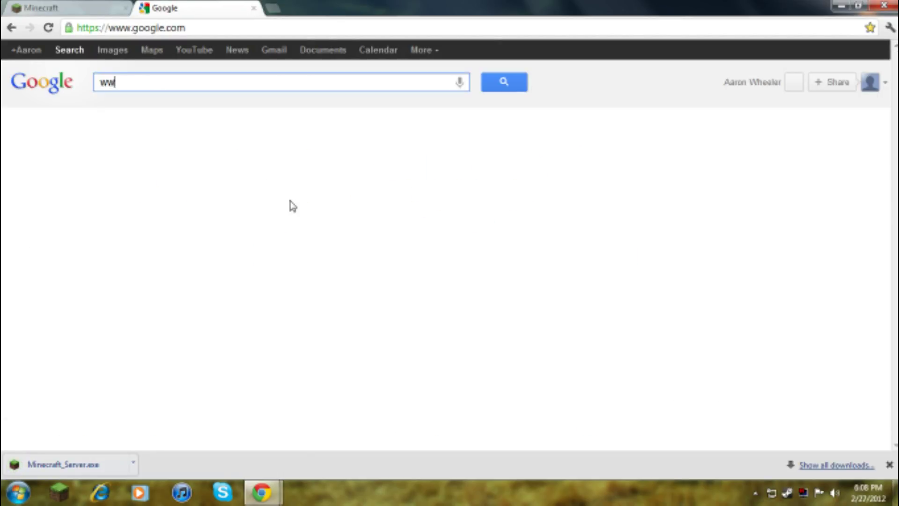
{"action": "type", "text": "w.portforawrd"}
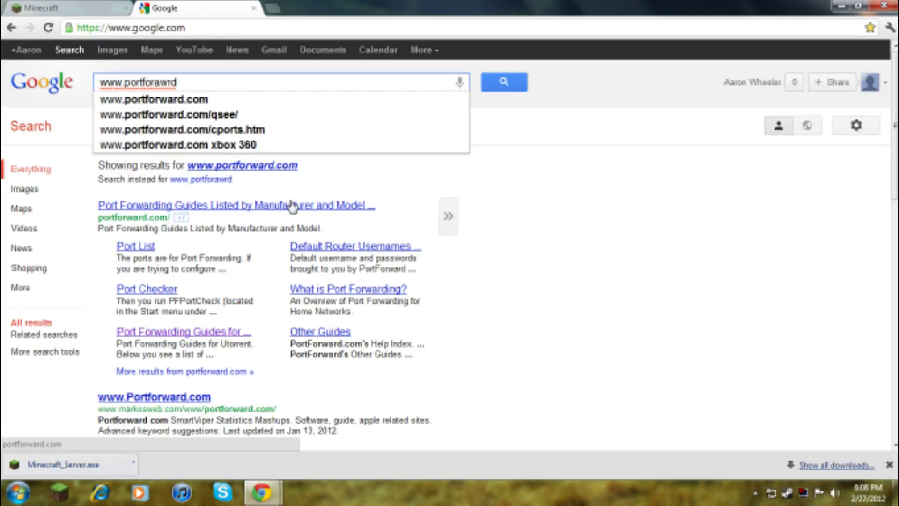
{"action": "left_click", "coordinate": [202, 99]}
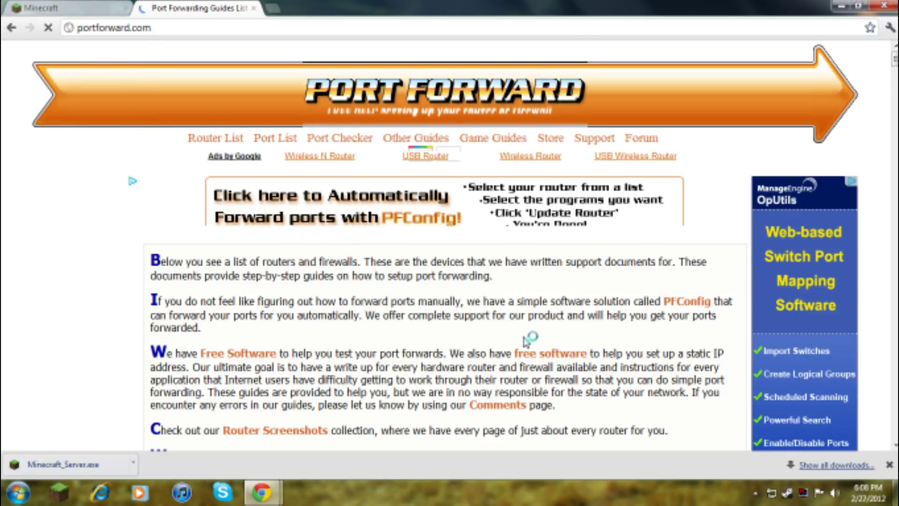
Scroll the router list down to the O2 section and open the O2-TG585v7 guide.
{"action": "scroll", "coordinate": [449, 244], "scroll_direction": "down", "scroll_amount": 3}
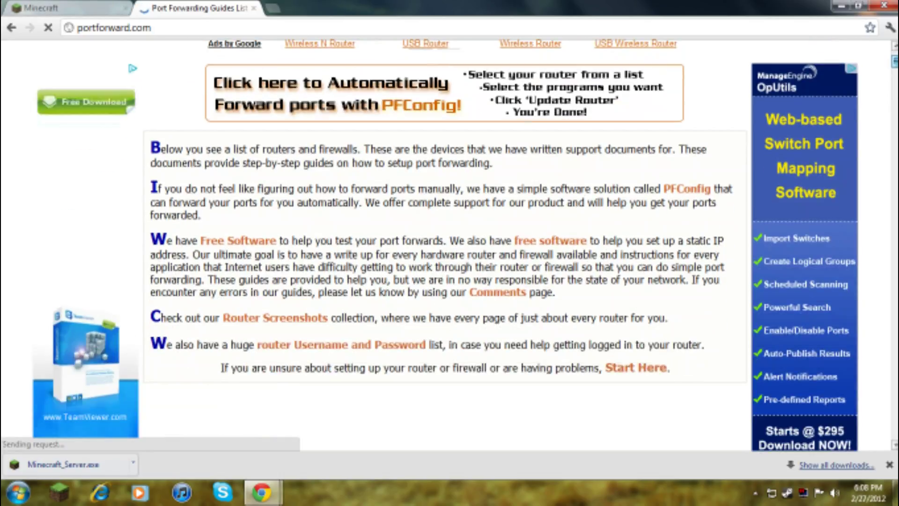
{"action": "scroll", "coordinate": [449, 244], "scroll_direction": "up", "scroll_amount": 1}
{"action": "scroll", "coordinate": [449, 244], "scroll_direction": "down", "scroll_amount": 12}
{"action": "scroll", "coordinate": [450, 244], "scroll_direction": "down", "scroll_amount": 20}
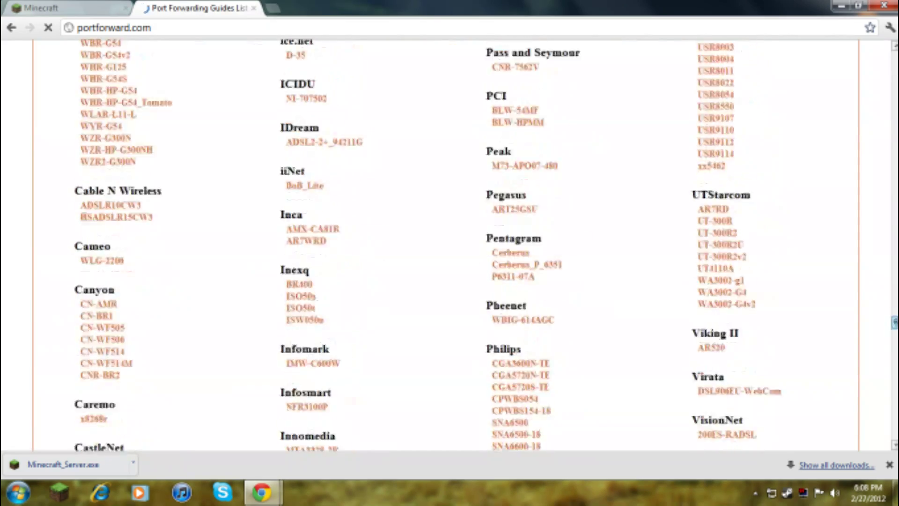
{"action": "scroll", "coordinate": [449, 244], "scroll_direction": "down", "scroll_amount": 5}
{"action": "scroll", "coordinate": [449, 243], "scroll_direction": "up", "scroll_amount": 20}
{"action": "scroll", "coordinate": [450, 244], "scroll_direction": "up", "scroll_amount": 4}
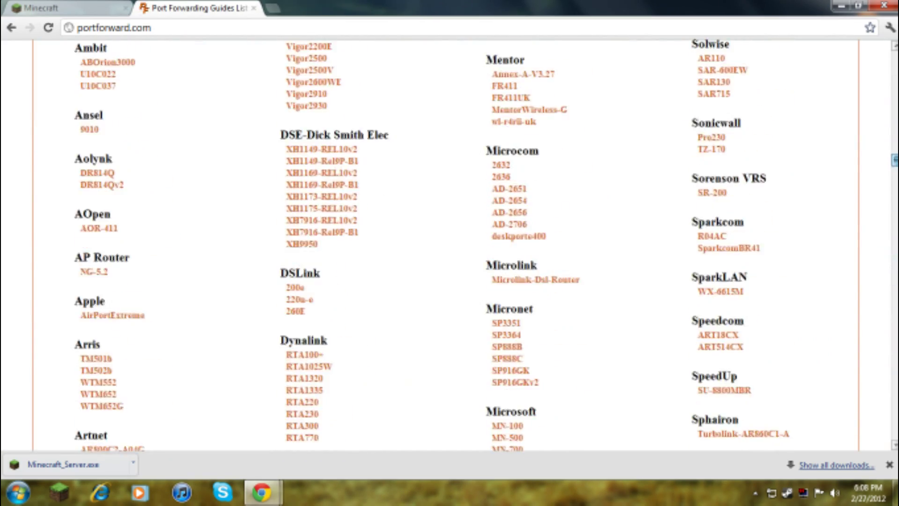
{"action": "scroll", "coordinate": [449, 243], "scroll_direction": "down", "scroll_amount": 20}
{"action": "scroll", "coordinate": [891, 322], "scroll_direction": "down", "scroll_amount": 15}
{"action": "scroll", "coordinate": [892, 321], "scroll_direction": "down", "scroll_amount": 1}
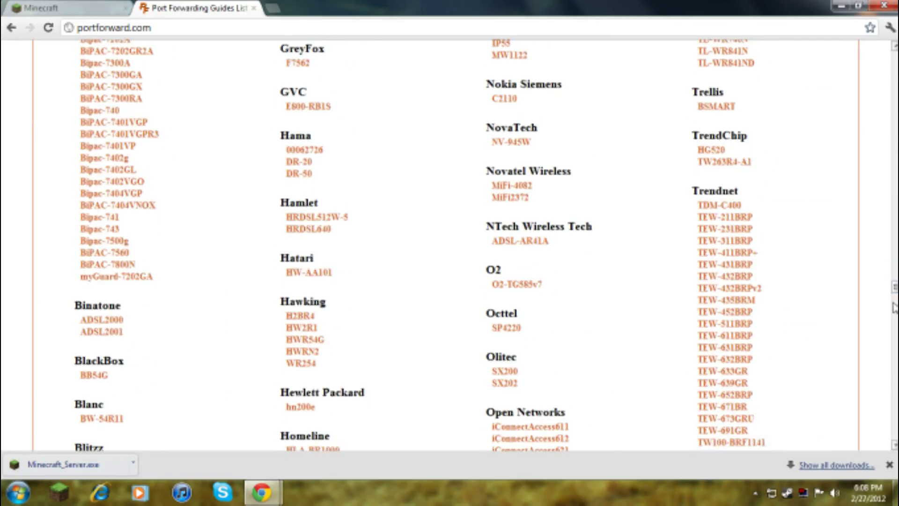
{"action": "mouse_move", "coordinate": [894, 294]}
{"action": "left_mouse_down"}
{"action": "mouse_move", "coordinate": [894, 310]}
{"action": "mouse_move", "coordinate": [894, 294]}
{"action": "left_mouse_up"}
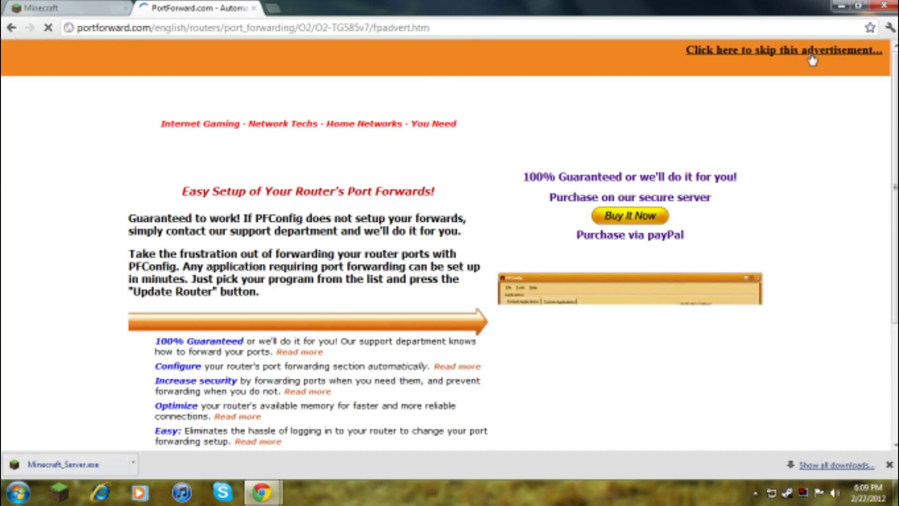
Skip the advertisement and scroll the program list down to Minecraft Server.
{"action": "left_click", "coordinate": [804, 53]}
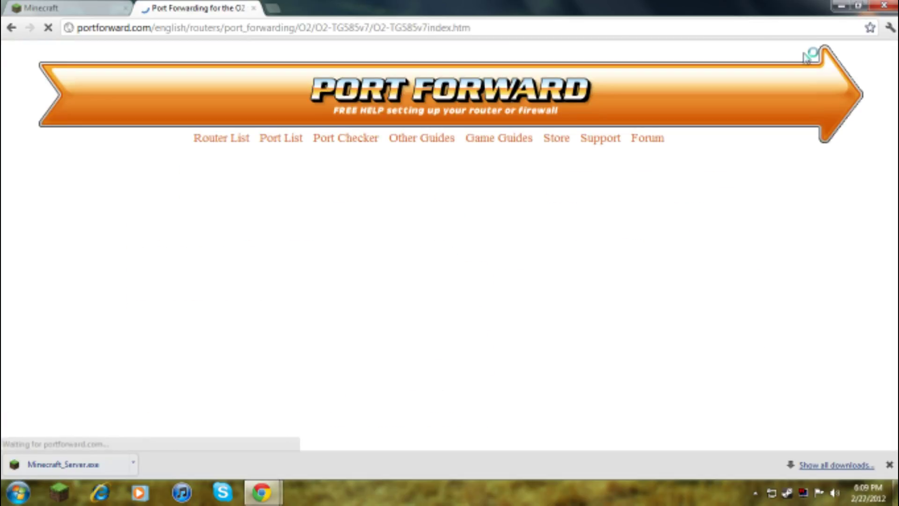
{"action": "scroll", "coordinate": [449, 234], "scroll_direction": "down", "scroll_amount": 2}
{"action": "scroll", "coordinate": [893, 448], "scroll_direction": "down", "scroll_amount": 20}
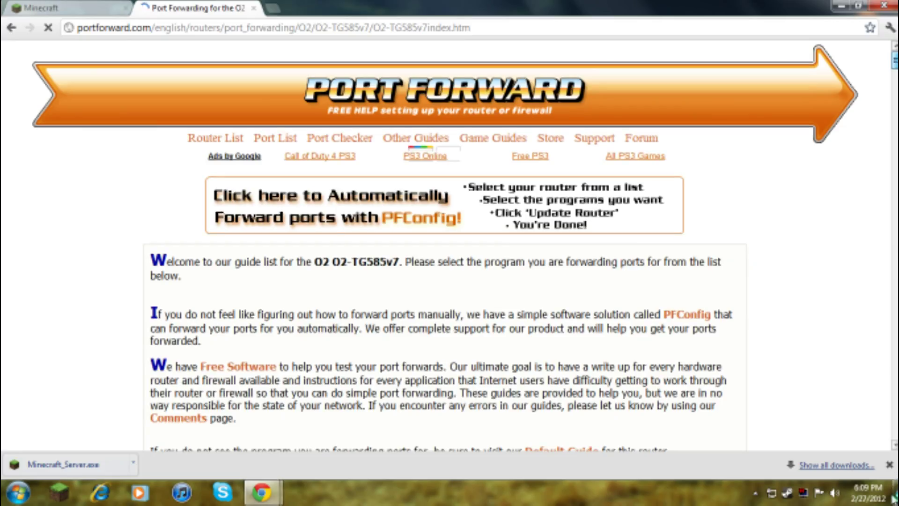
{"action": "scroll", "coordinate": [875, 333], "scroll_direction": "down", "scroll_amount": 20}
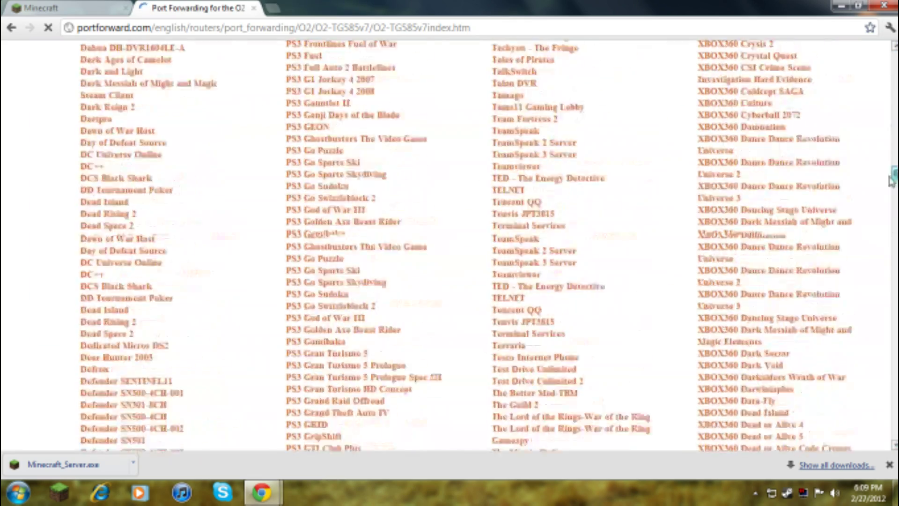
{"action": "scroll", "coordinate": [875, 309], "scroll_direction": "down", "scroll_amount": 9}
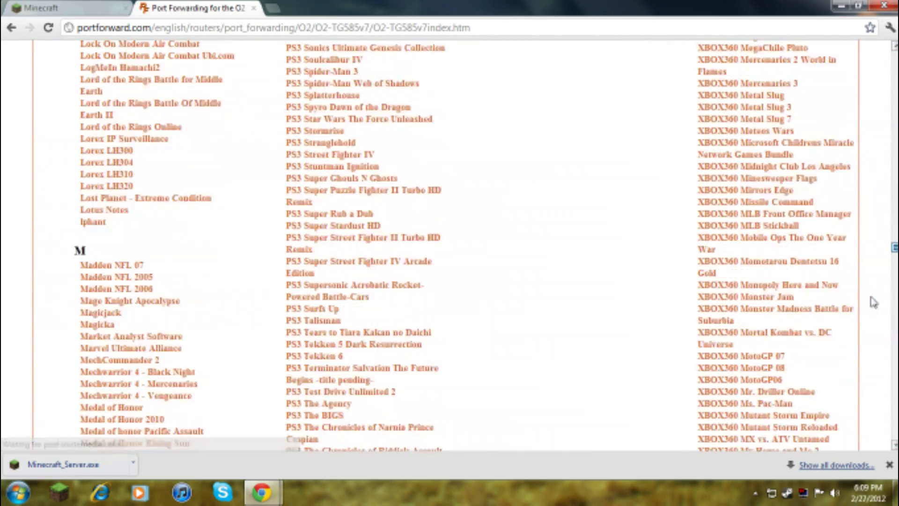
{"action": "scroll", "coordinate": [875, 309], "scroll_direction": "down", "scroll_amount": 5}
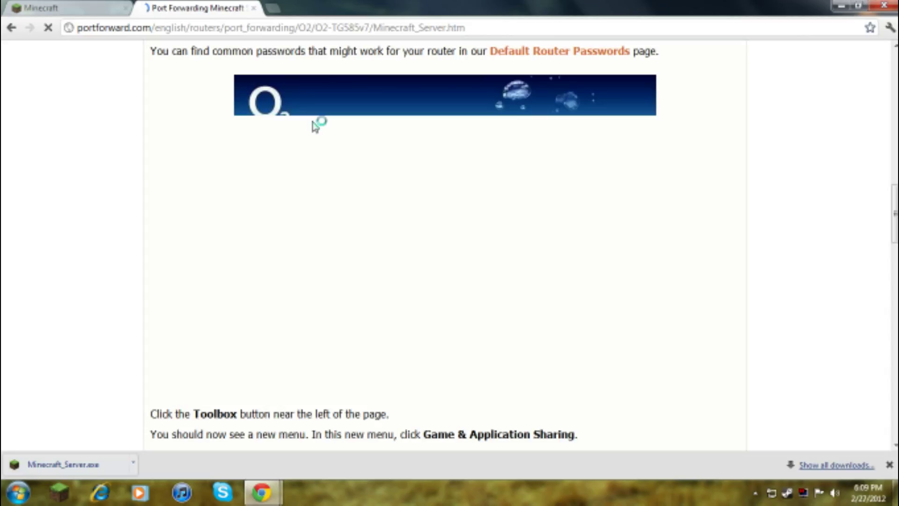
{"action": "scroll", "coordinate": [314, 125], "scroll_direction": "down", "scroll_amount": 6}
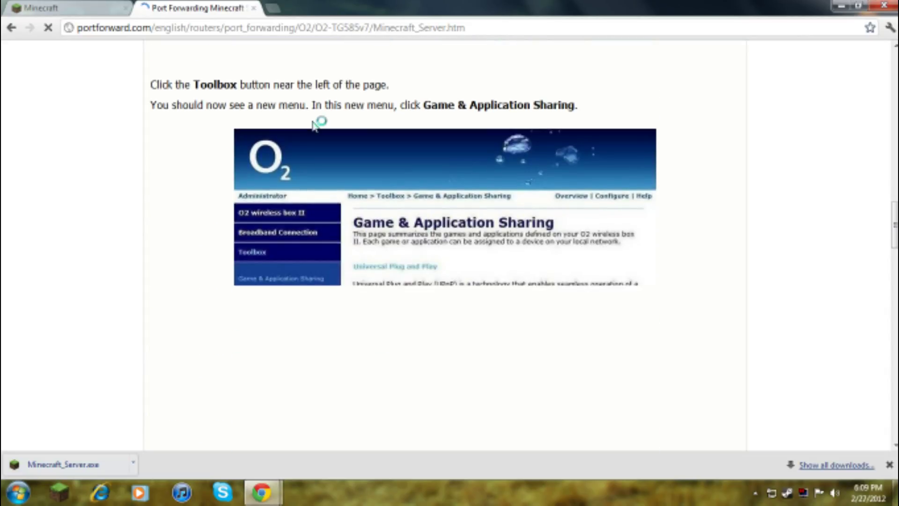
{"action": "scroll", "coordinate": [306, 121], "scroll_direction": "up", "scroll_amount": 20}
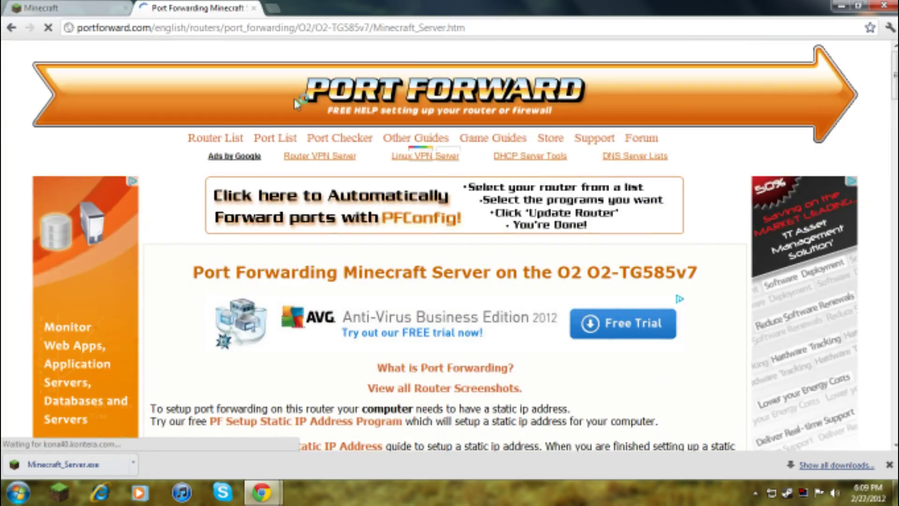
{"action": "scroll", "coordinate": [298, 106], "scroll_direction": "down", "scroll_amount": 11}
{"action": "scroll", "coordinate": [297, 107], "scroll_direction": "down", "scroll_amount": 20}
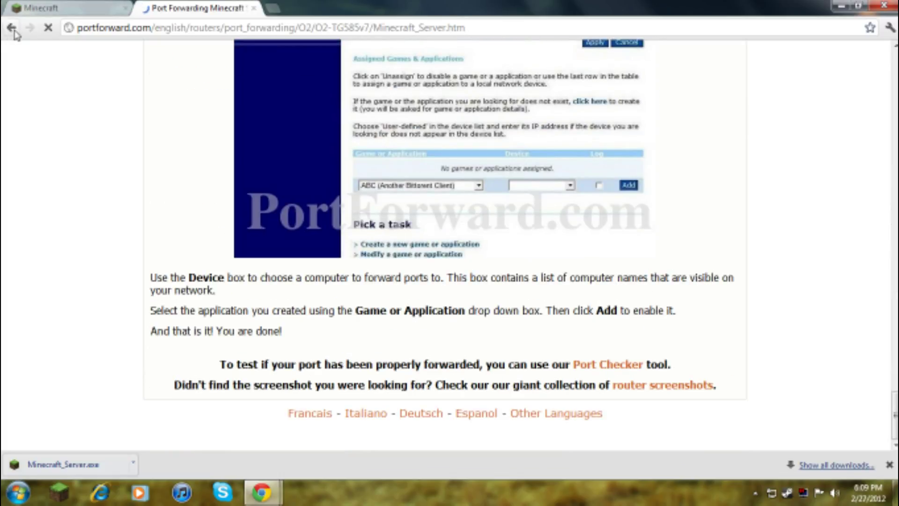
{"action": "scroll", "coordinate": [297, 171], "scroll_direction": "up", "scroll_amount": 10}
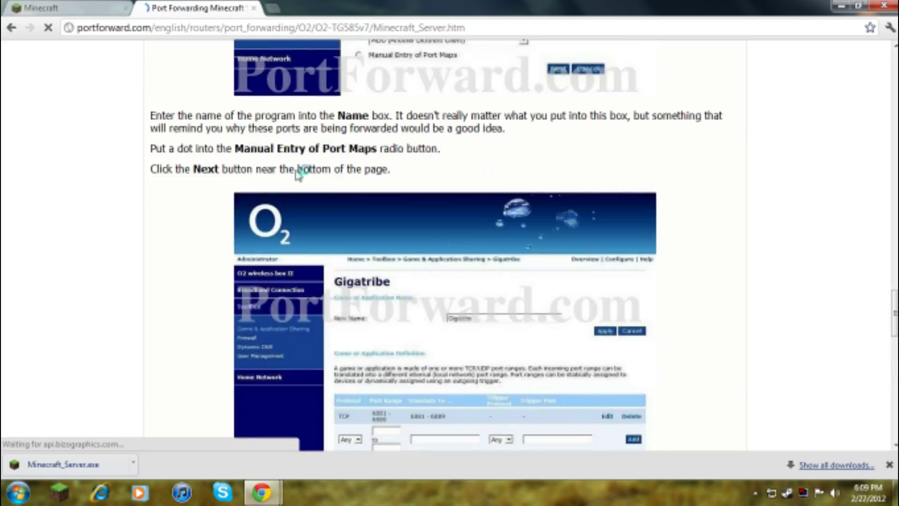
{"action": "scroll", "coordinate": [298, 174], "scroll_direction": "up", "scroll_amount": 20}
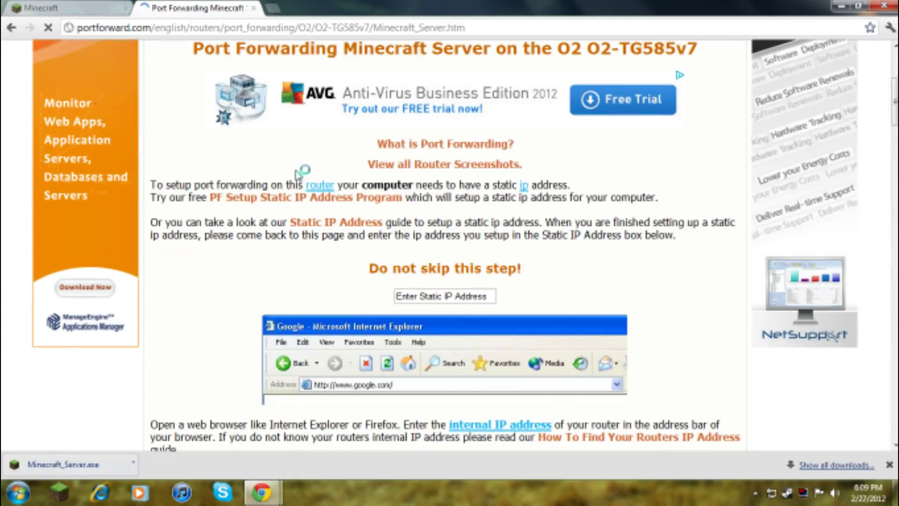
Close the Port Forwarding tab and drag the downloaded Minecraft_Server.exe onto the desktop.
{"action": "scroll", "coordinate": [295, 171], "scroll_direction": "up", "scroll_amount": 5}
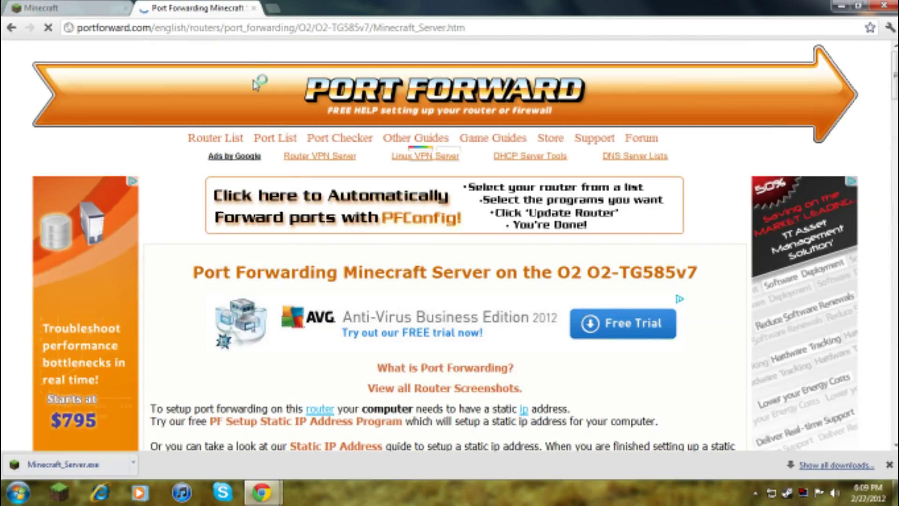
{"action": "left_click", "coordinate": [255, 9]}
{"action": "left_click", "coordinate": [837, 7]}
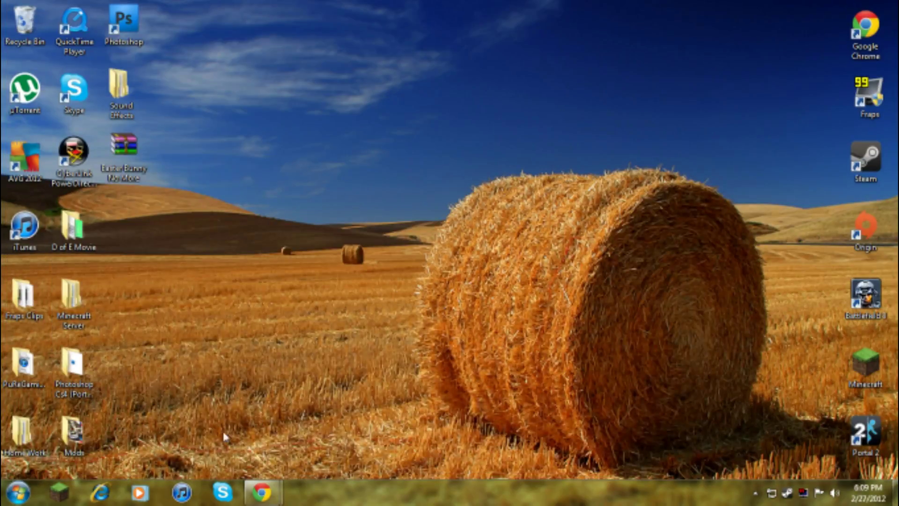
{"action": "mouse_move", "coordinate": [262, 492]}
{"action": "left_click", "coordinate": [292, 449]}
{"action": "left_click_drag", "start_coordinate": [117, 463], "coordinate": [898, 52]}
{"action": "left_click_drag", "start_coordinate": [481, 458], "coordinate": [307, 202]}
{"action": "left_click", "coordinate": [883, 7]}
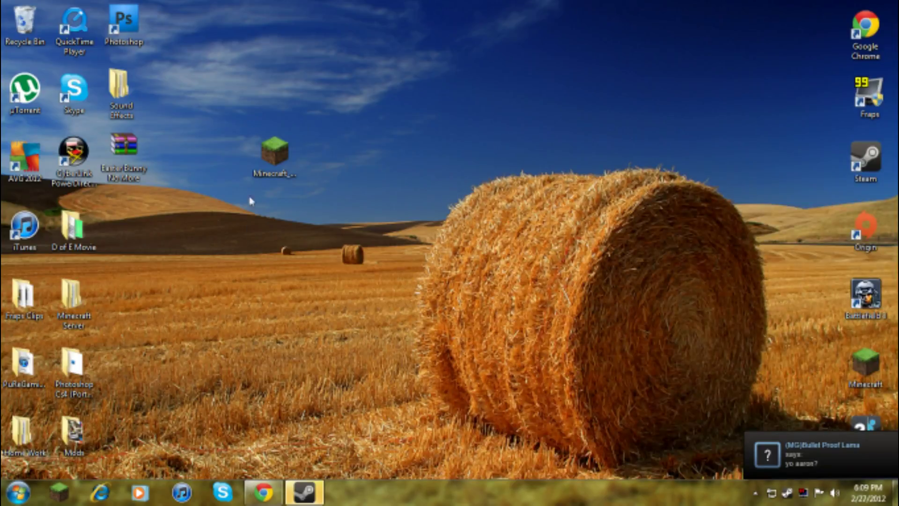
Create a desktop folder named Minecraft and move Minecraft_Server into it.
{"action": "right_click", "coordinate": [360, 173]}
{"action": "mouse_move", "coordinate": [407, 295]}
{"action": "left_click", "coordinate": [601, 295]}
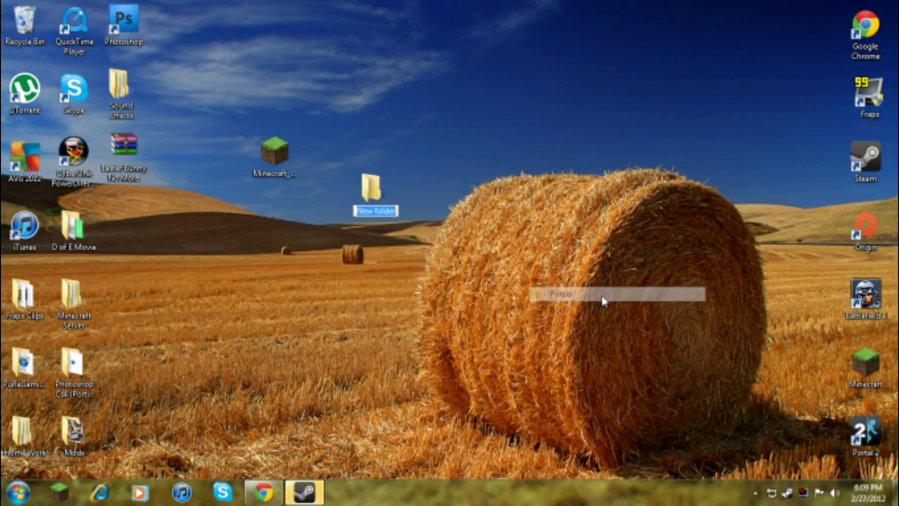
{"action": "type", "text": "Minecraft"}
{"action": "key", "text": "Return"}
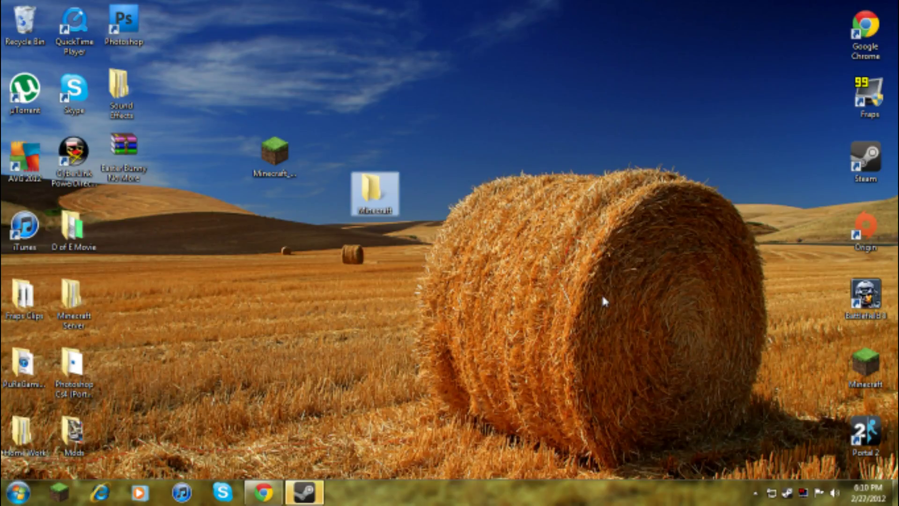
{"action": "left_click_drag", "start_coordinate": [275, 151], "coordinate": [374, 198]}
Open the Minecraft folder, run Minecraft_Server past the security warning, then stop it with 'stop'.
{"action": "double_click", "coordinate": [374, 198]}
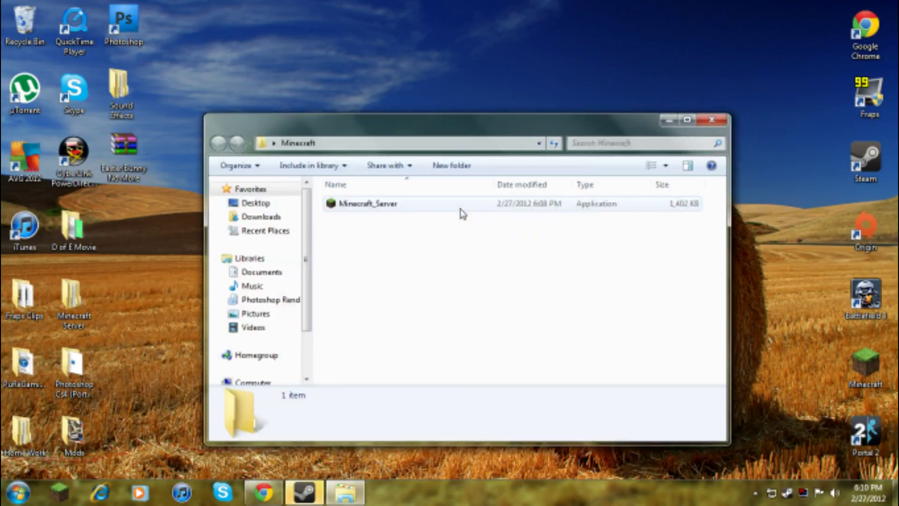
{"action": "double_click", "coordinate": [447, 206]}
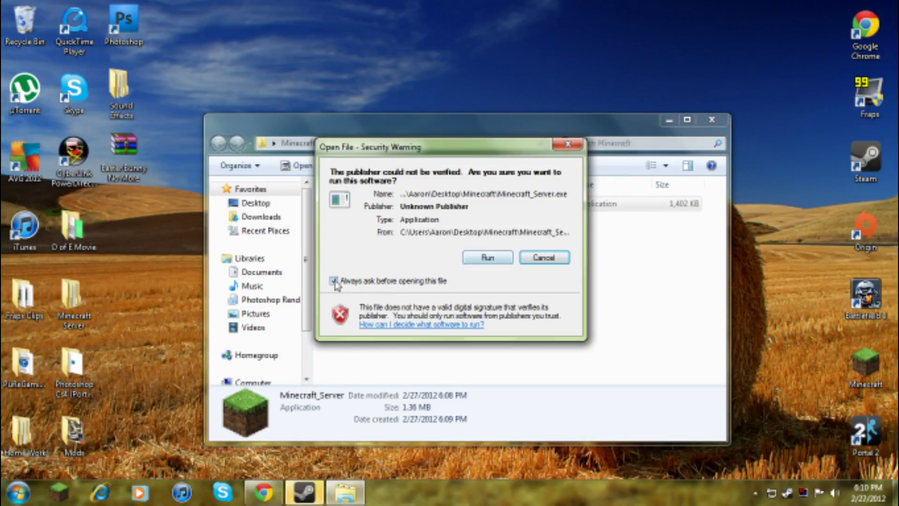
{"action": "left_click", "coordinate": [479, 259]}
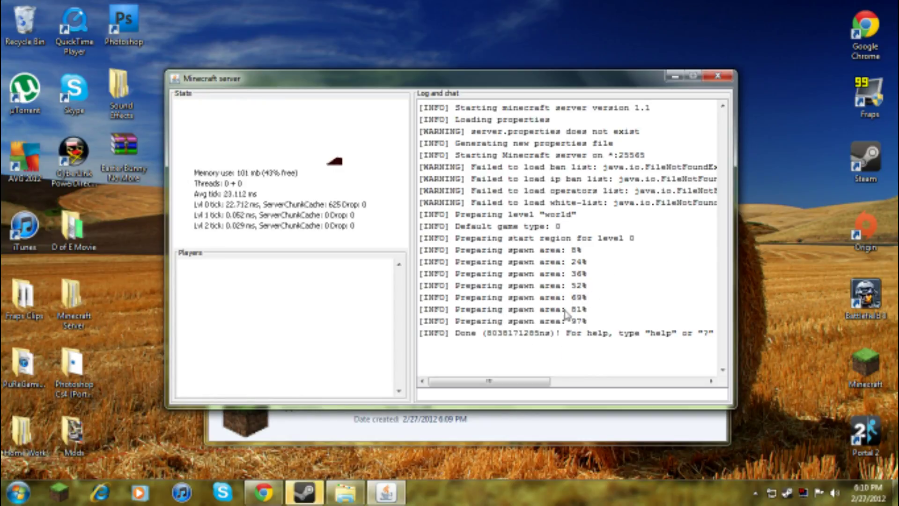
{"action": "type", "text": "stop"}
{"action": "key", "text": "Return"}
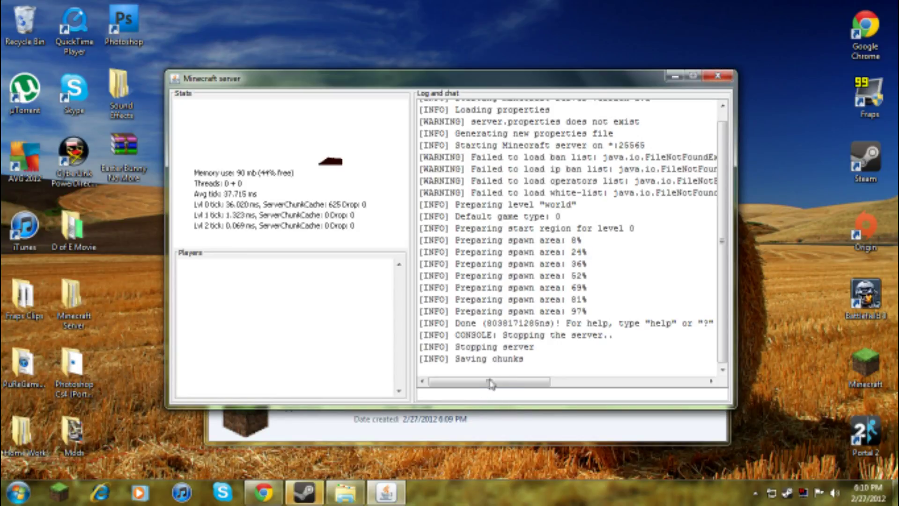
Close the stopped server window and select the generated files from banned-players to white-list.
{"action": "left_click", "coordinate": [415, 432]}
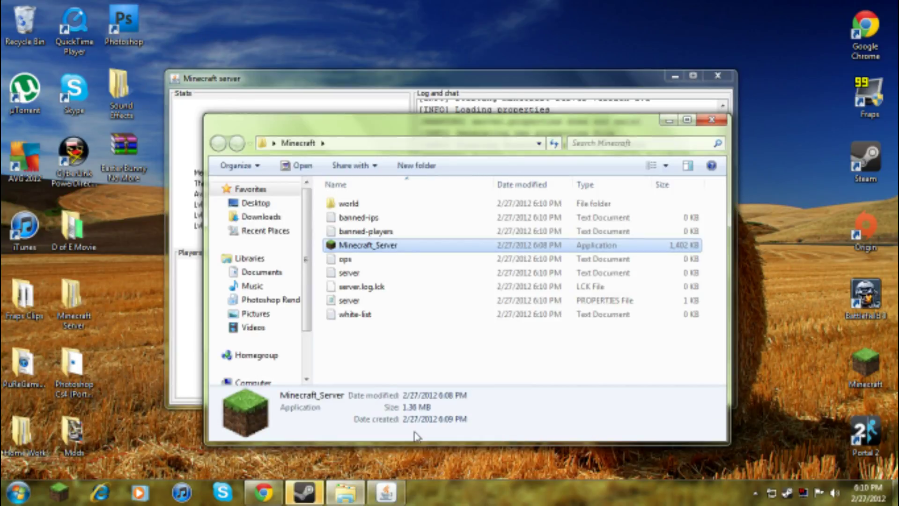
{"action": "left_click", "coordinate": [566, 81]}
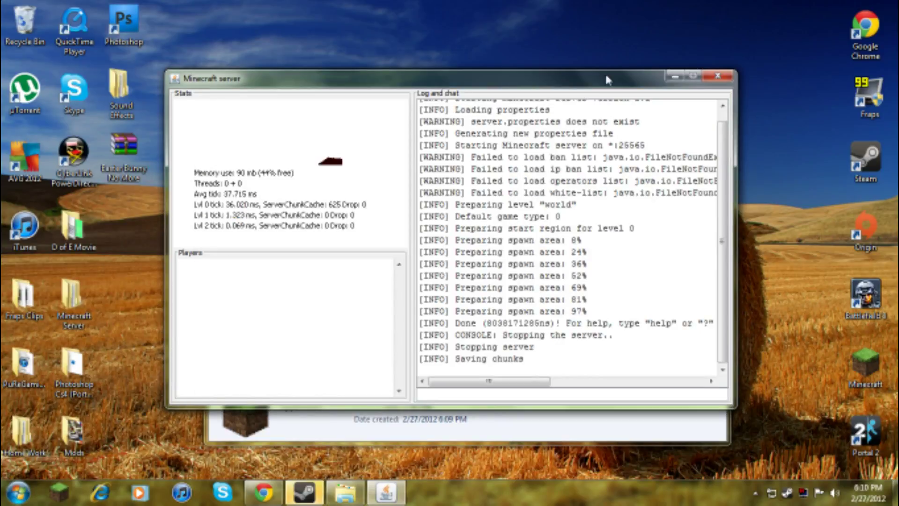
{"action": "left_click_drag", "start_coordinate": [606, 82], "coordinate": [604, 33]}
{"action": "left_click", "coordinate": [715, 20]}
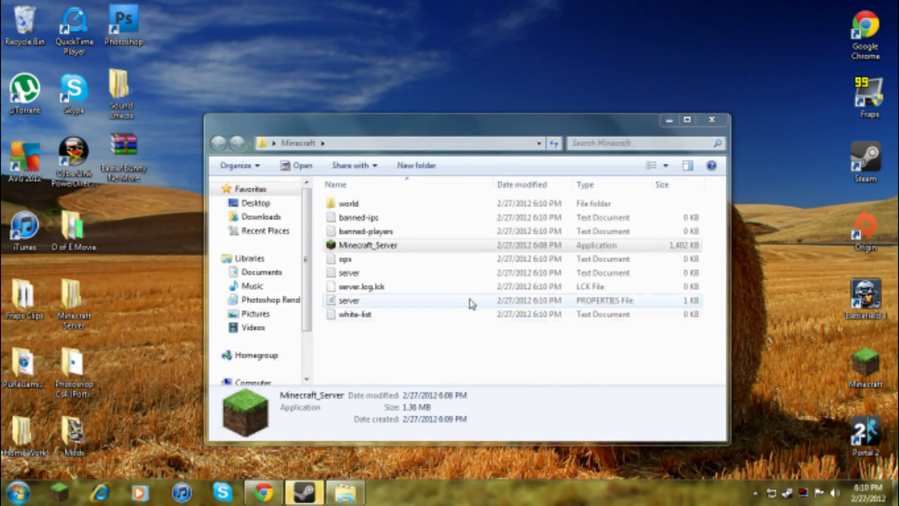
{"action": "left_click_drag", "start_coordinate": [441, 354], "coordinate": [487, 322]}
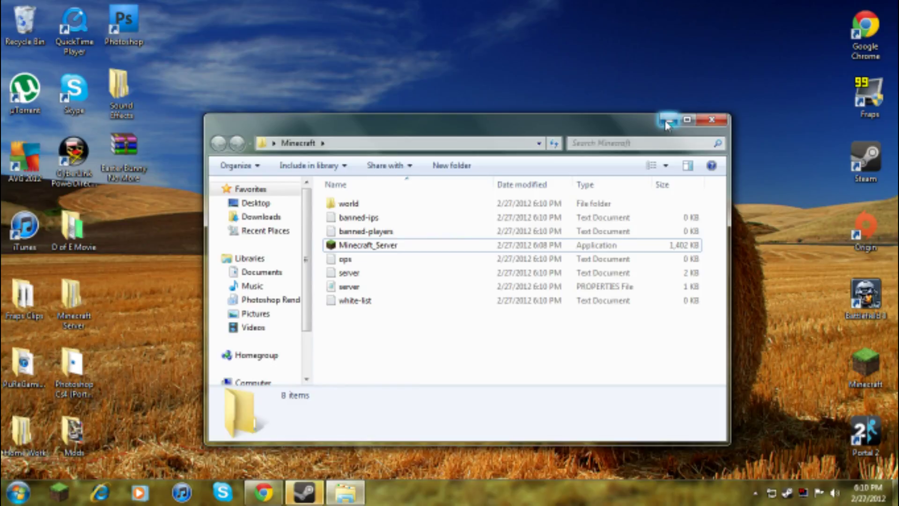
Relaunch the server, log in to Minecraft, check Local Host under Multiplayer, then quit the game.
{"action": "double_click", "coordinate": [472, 251]}
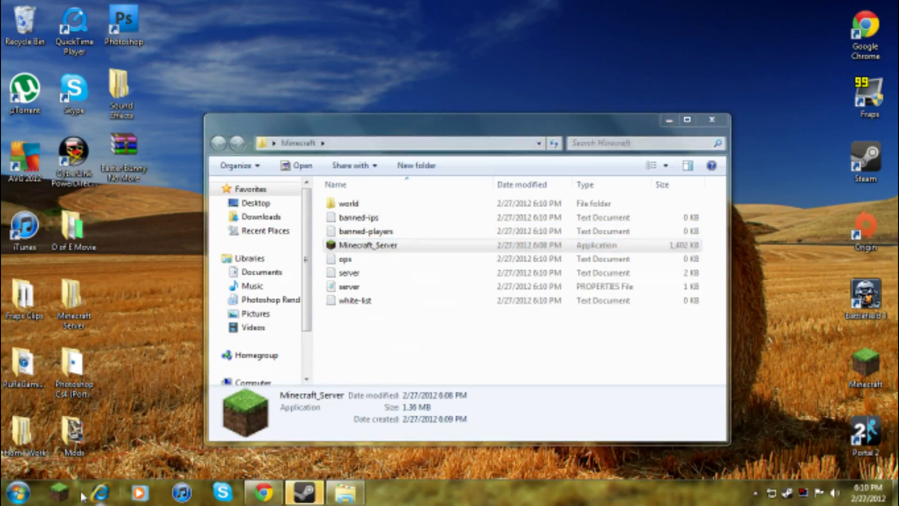
{"action": "left_click", "coordinate": [58, 492]}
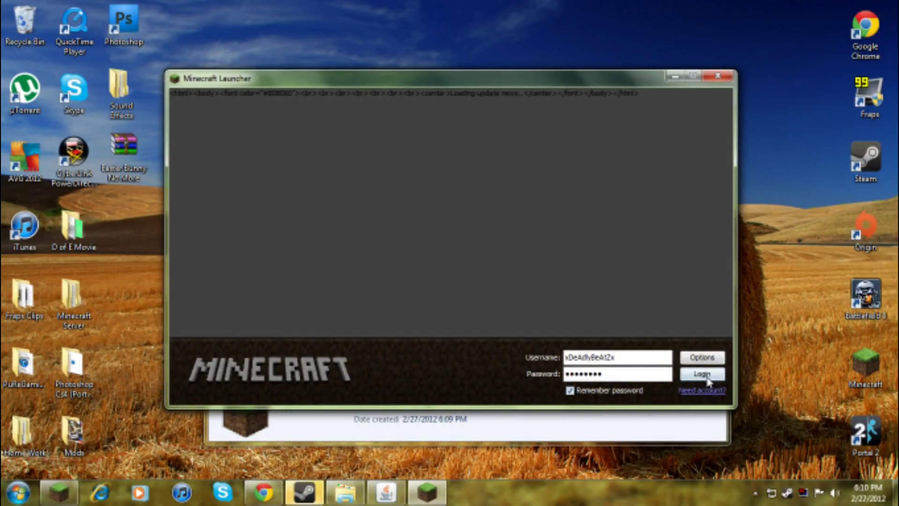
{"action": "left_click", "coordinate": [702, 373]}
{"action": "left_click", "coordinate": [692, 76]}
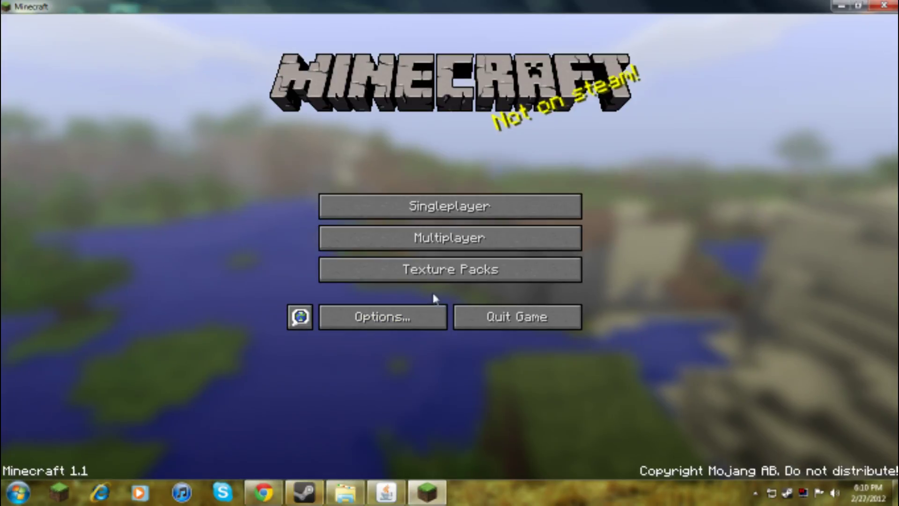
{"action": "left_click", "coordinate": [460, 236]}
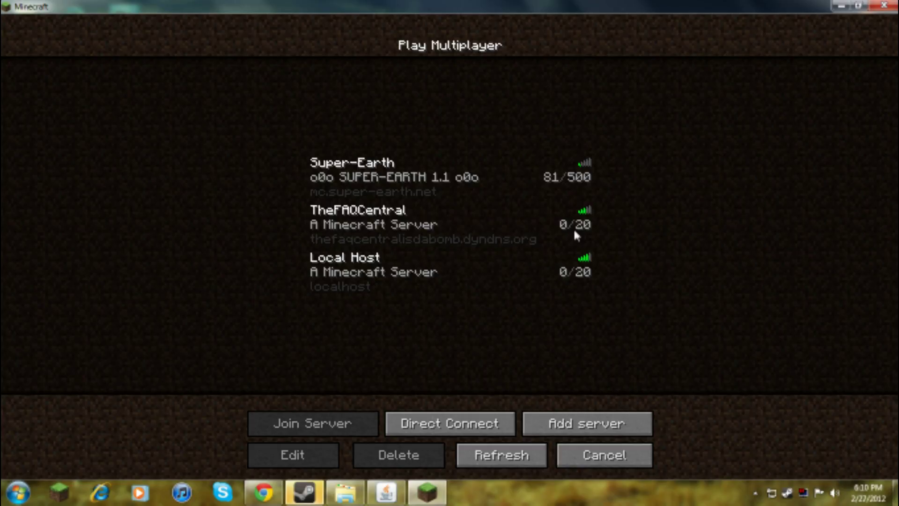
{"action": "left_click", "coordinate": [884, 6]}
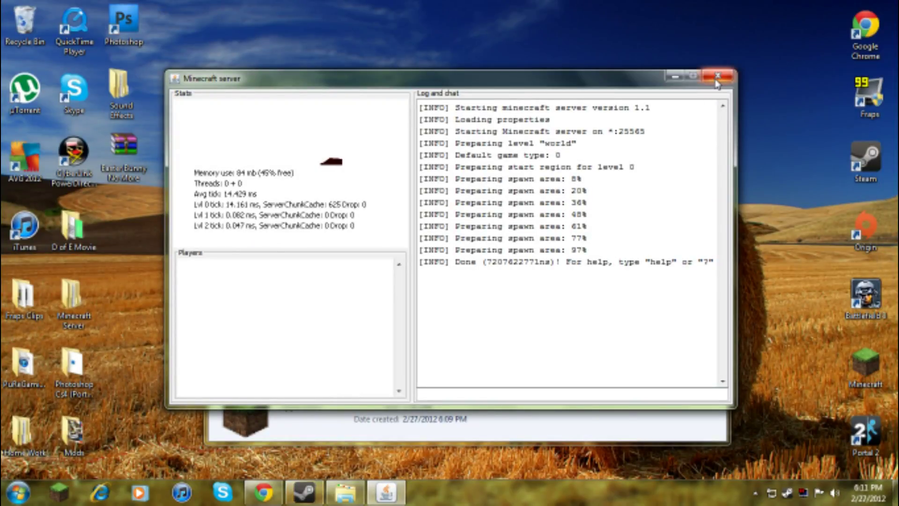
Close the server window and browse the Custom PaP - Copy and Bukkit 1 folders in Minecraft Server.
{"action": "left_click", "coordinate": [716, 80]}
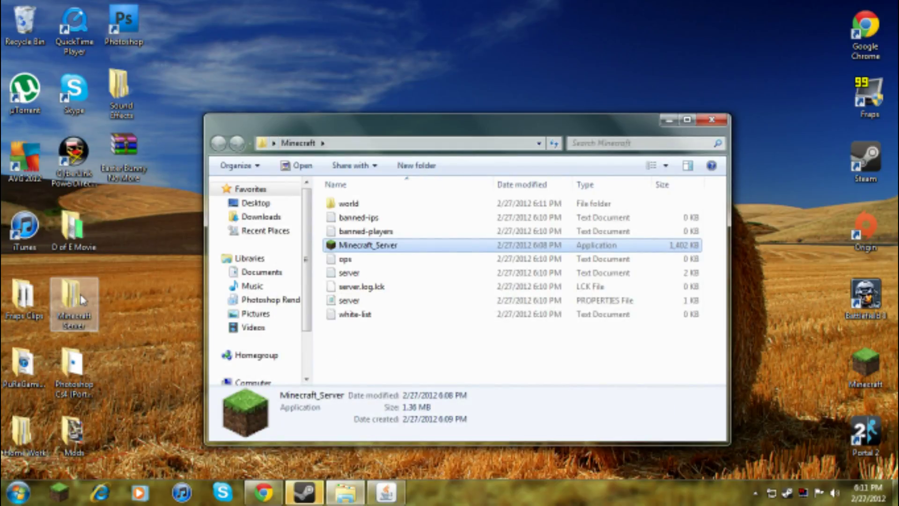
{"action": "double_click", "coordinate": [82, 299]}
{"action": "double_click", "coordinate": [423, 80]}
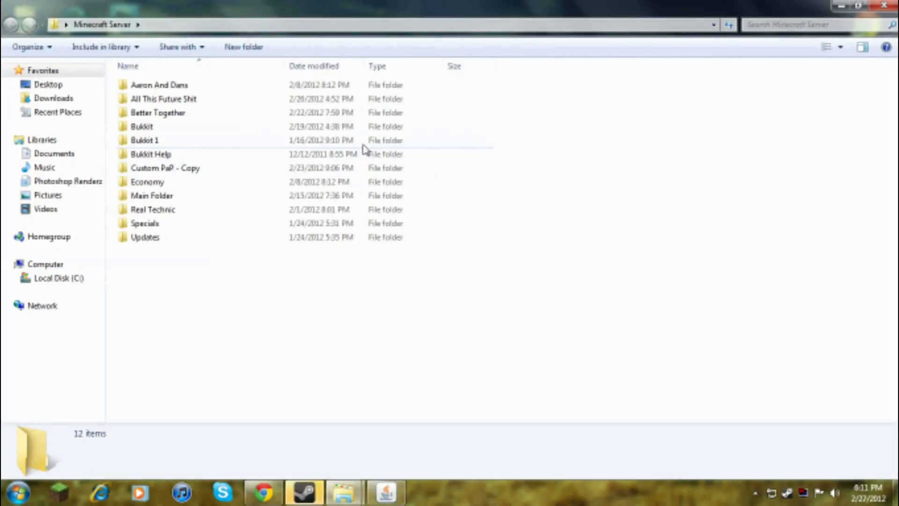
{"action": "double_click", "coordinate": [253, 168]}
{"action": "left_click", "coordinate": [10, 24]}
{"action": "double_click", "coordinate": [209, 142]}
{"action": "left_click", "coordinate": [11, 24]}
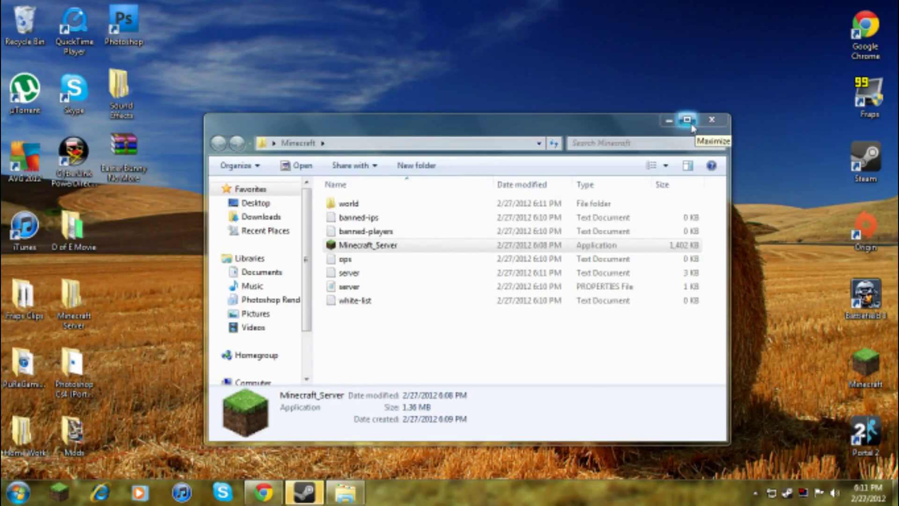
Minimize the folder window, exit Steam from the taskbar, and bring Chrome back.
{"action": "left_click", "coordinate": [669, 120]}
{"action": "right_click", "coordinate": [304, 491]}
{"action": "left_click", "coordinate": [281, 455]}
{"action": "left_click", "coordinate": [263, 496]}
{"action": "left_click", "coordinate": [142, 10]}
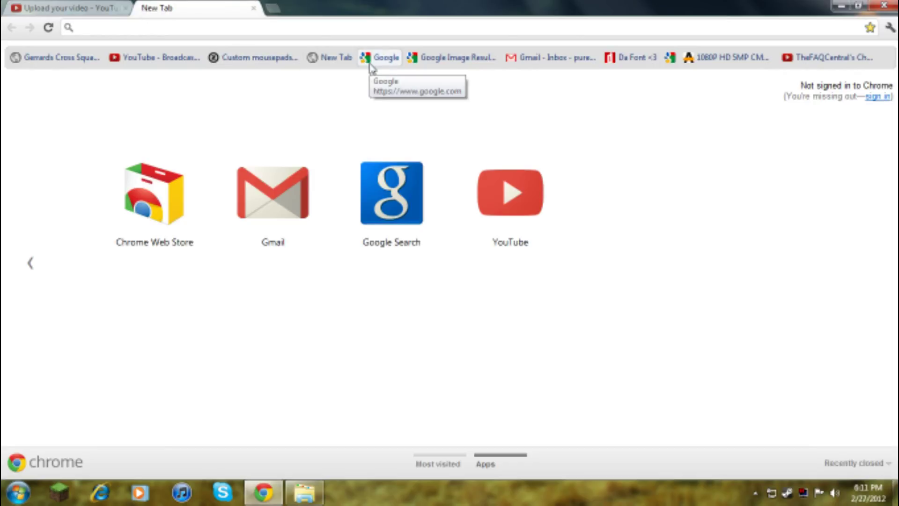
{"action": "type", "text": "ipchicken.com"}
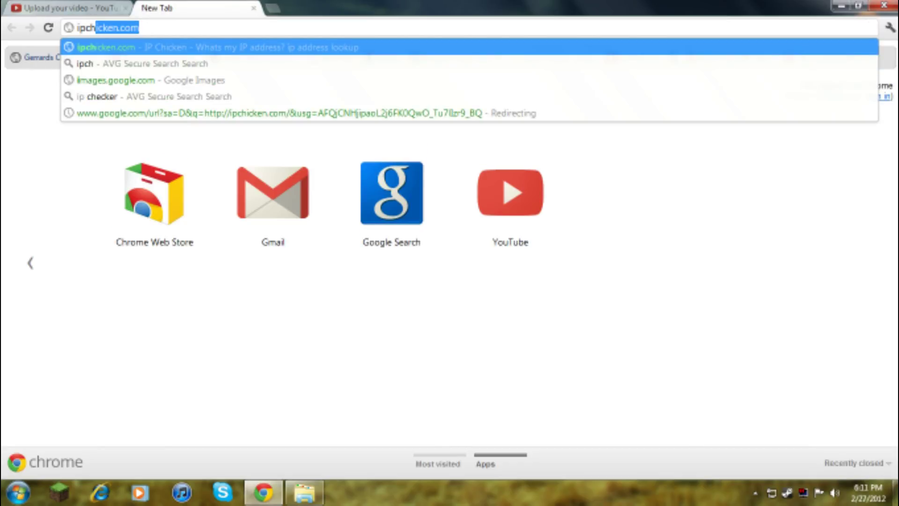
{"action": "key", "text": "Return"}
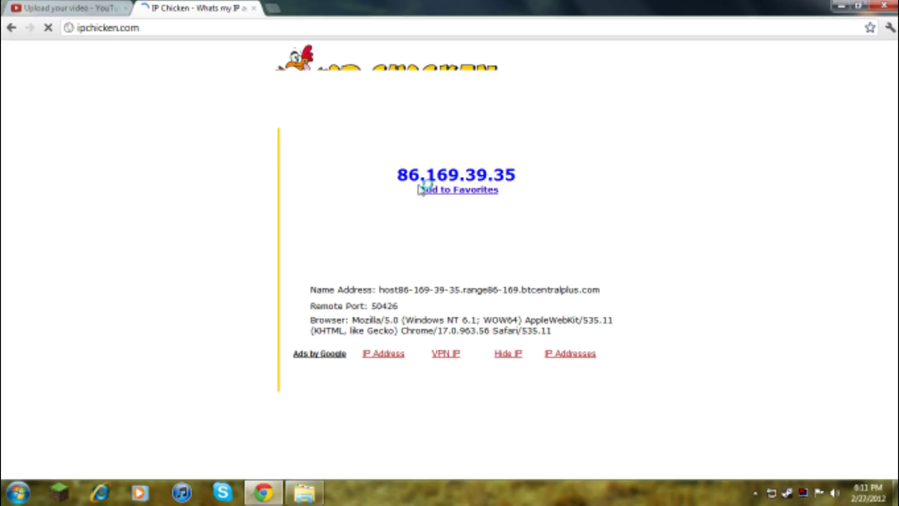
{"action": "left_click_drag", "start_coordinate": [388, 174], "coordinate": [512, 174]}
{"action": "key", "text": "ctrl+c"}
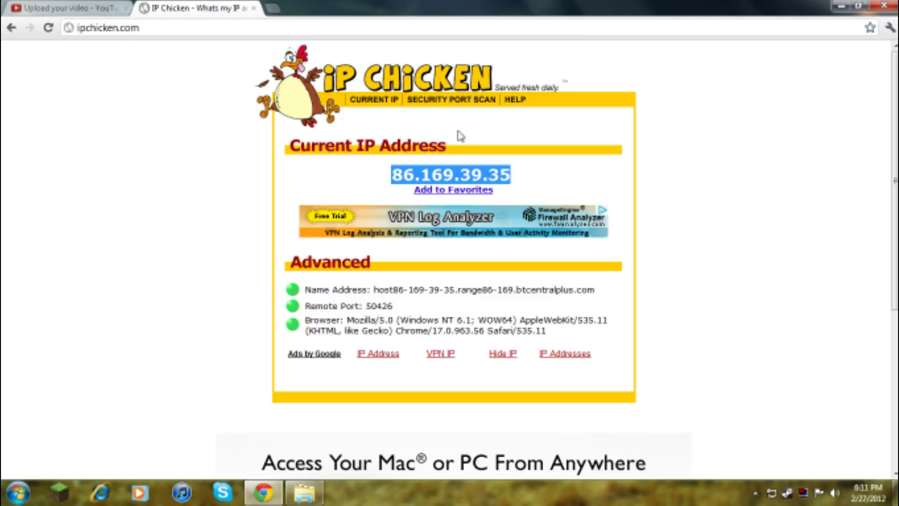
Paste 86.169.39.35 into the address bar and load the BT Home Hub page.
{"action": "key", "text": "ctrl+l"}
{"action": "key", "text": "ctrl+v"}
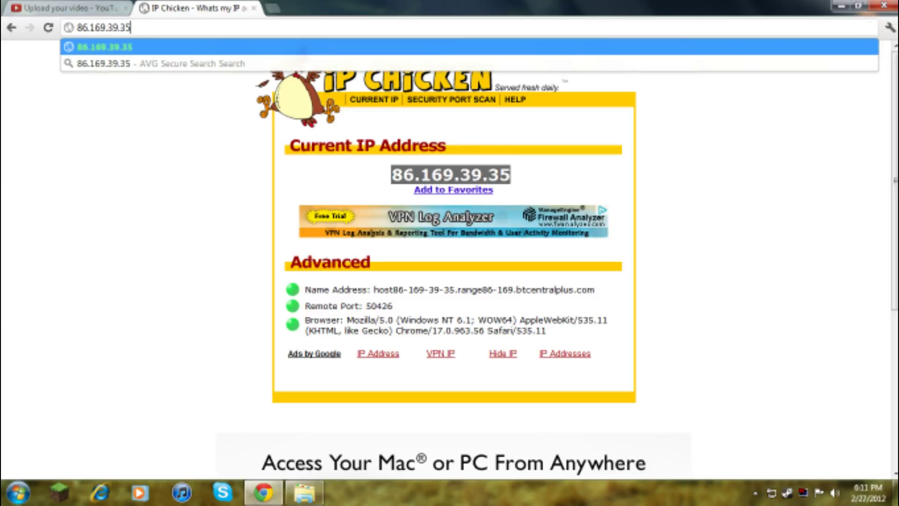
{"action": "key", "text": "Return"}
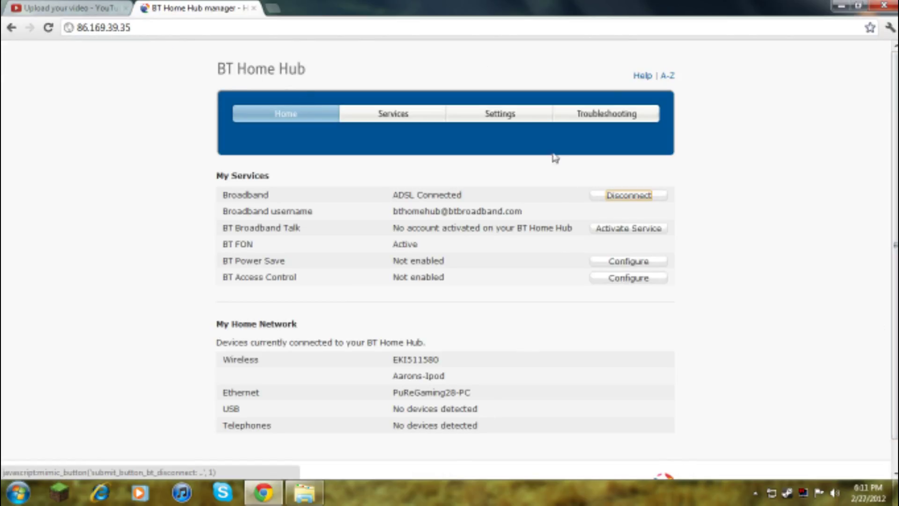
Open the hub's Settings section and enter the administrator password in capitals.
{"action": "left_click", "coordinate": [515, 120]}
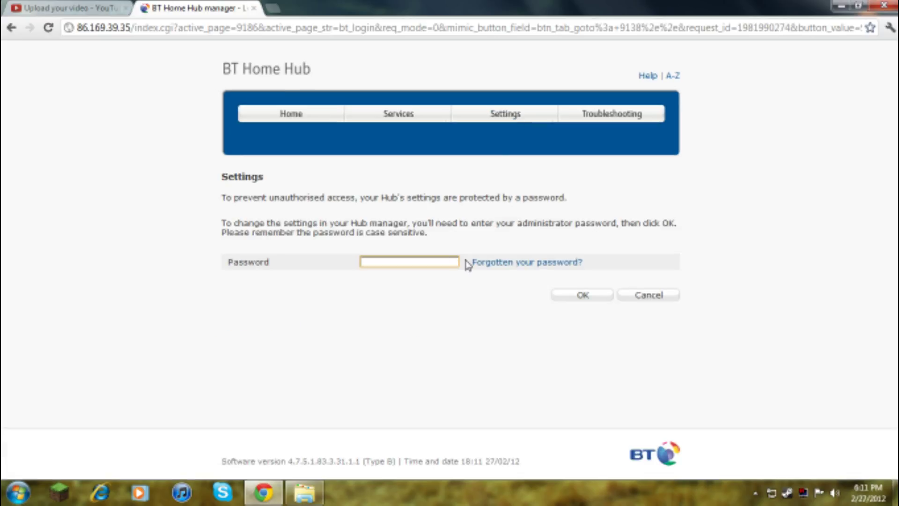
{"action": "key", "text": "Caps_Lock"}
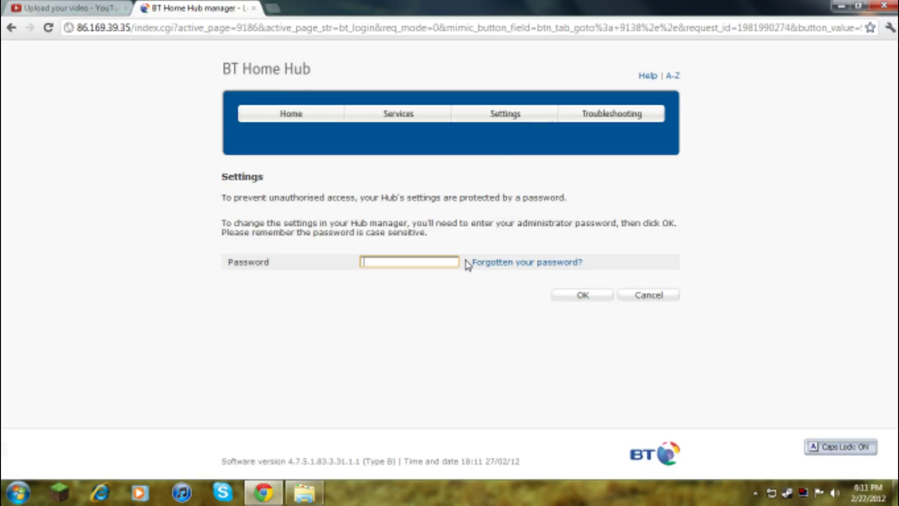
{"action": "type", "text": "***********"}
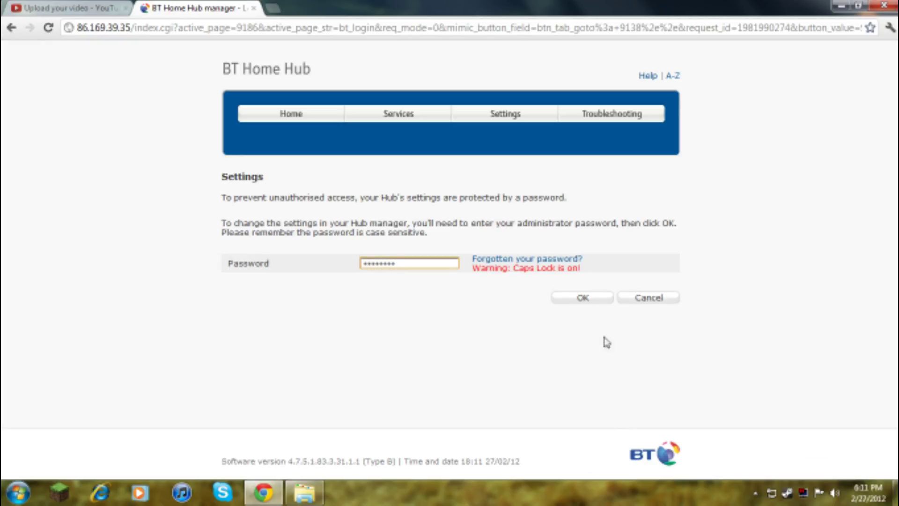
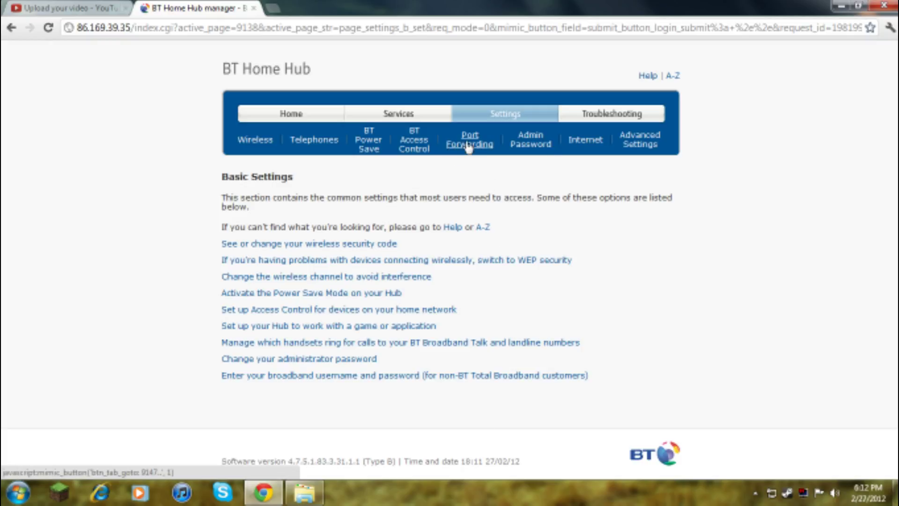
Go through Advanced Settings to the Hub's Port Forwarding page.
{"action": "left_click", "coordinate": [649, 146]}
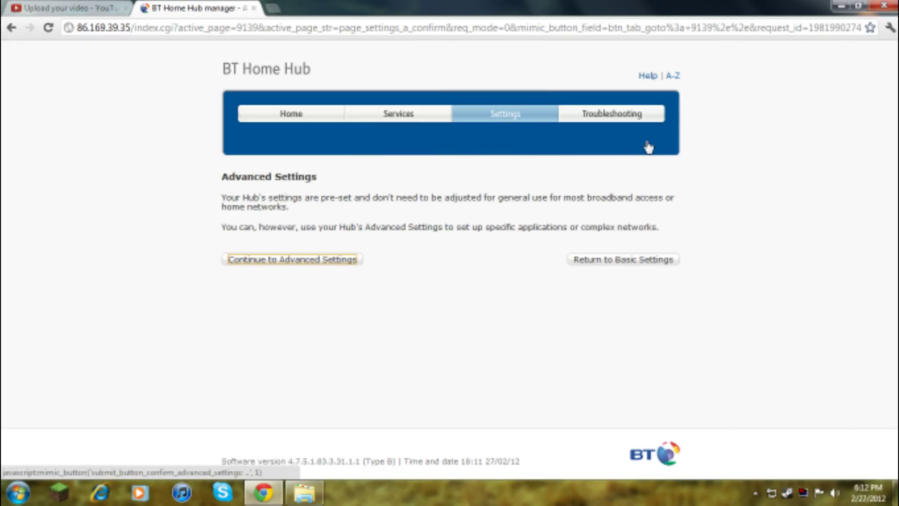
{"action": "left_click", "coordinate": [334, 261]}
{"action": "left_click", "coordinate": [487, 141]}
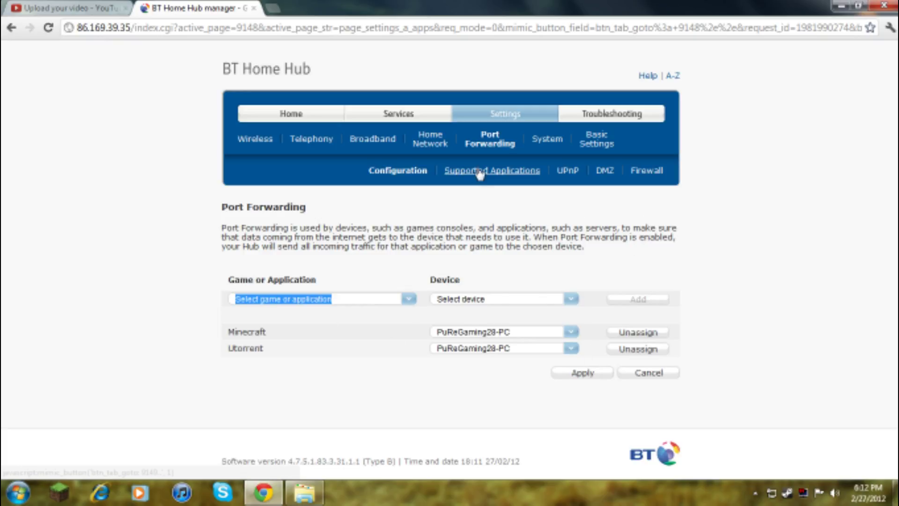
Delete the Clans Minecraft entry from the Supported Games & Applications list.
{"action": "left_click", "coordinate": [504, 170]}
{"action": "scroll", "coordinate": [651, 326], "scroll_direction": "down", "scroll_amount": 2}
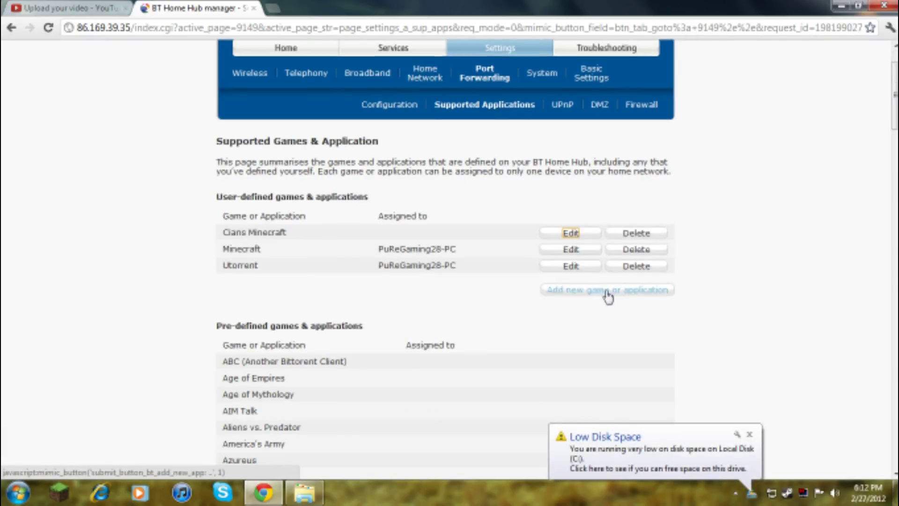
{"action": "left_click", "coordinate": [749, 434]}
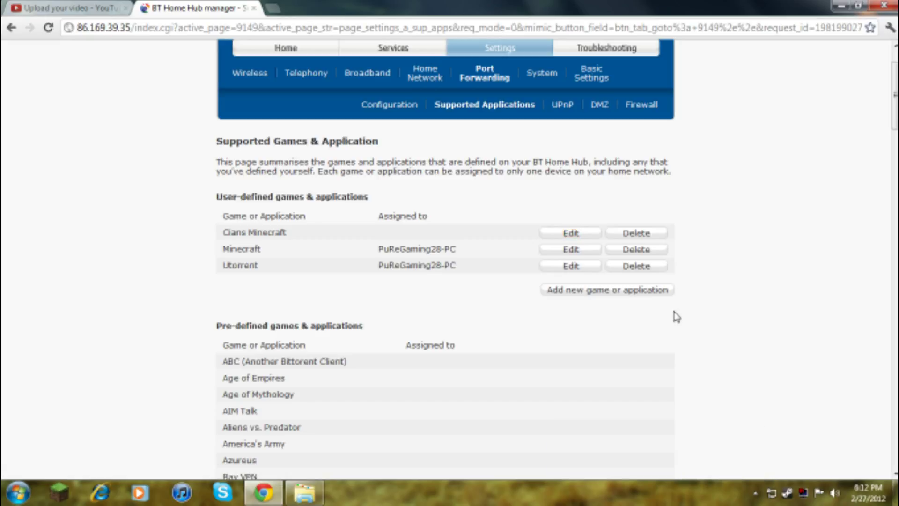
{"action": "left_click_drag", "start_coordinate": [161, 279], "coordinate": [288, 265]}
{"action": "left_click", "coordinate": [290, 266]}
{"action": "left_click", "coordinate": [626, 234]}
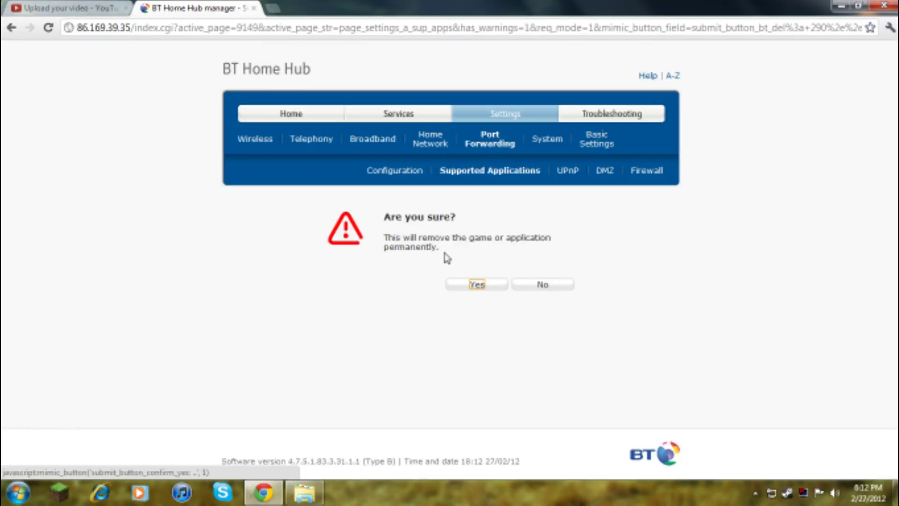
{"action": "left_click", "coordinate": [473, 289]}
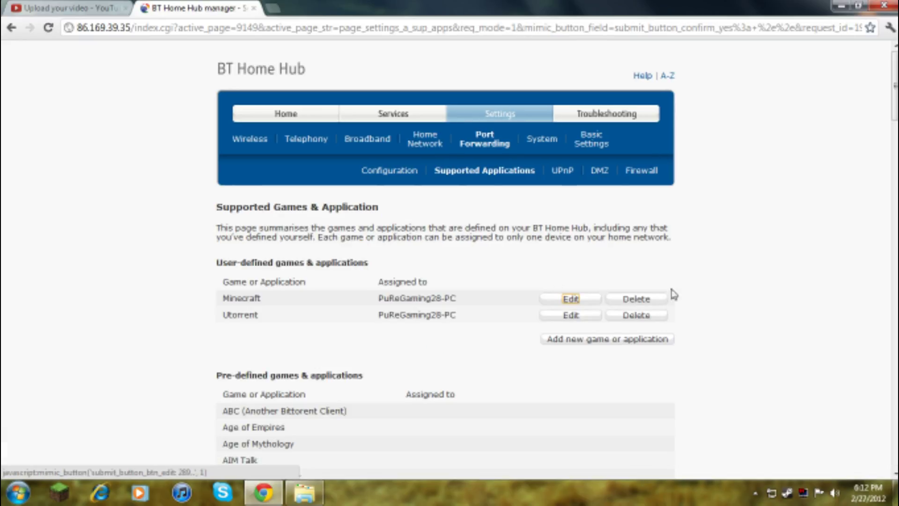
Re-apply the Minecraft entry's TCP and UDP port 25565 definition.
{"action": "left_click", "coordinate": [570, 298]}
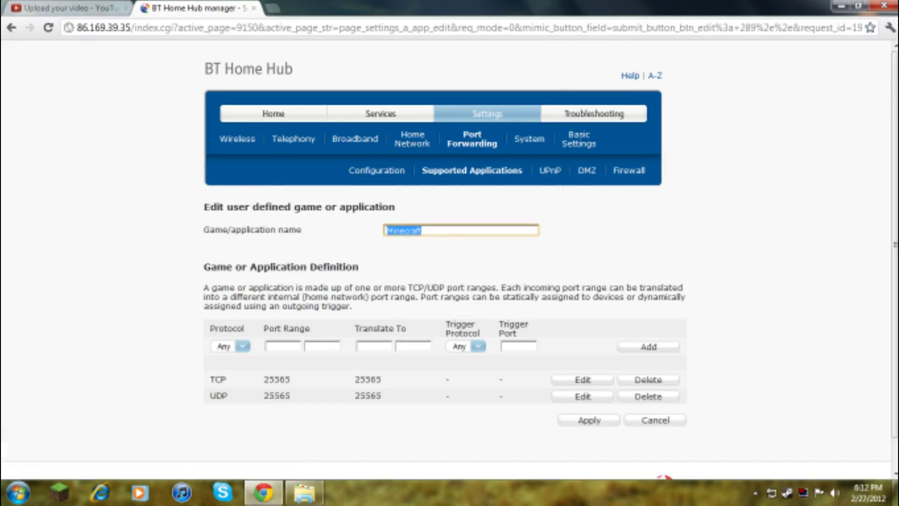
{"action": "scroll", "coordinate": [533, 358], "scroll_direction": "down", "scroll_amount": 1}
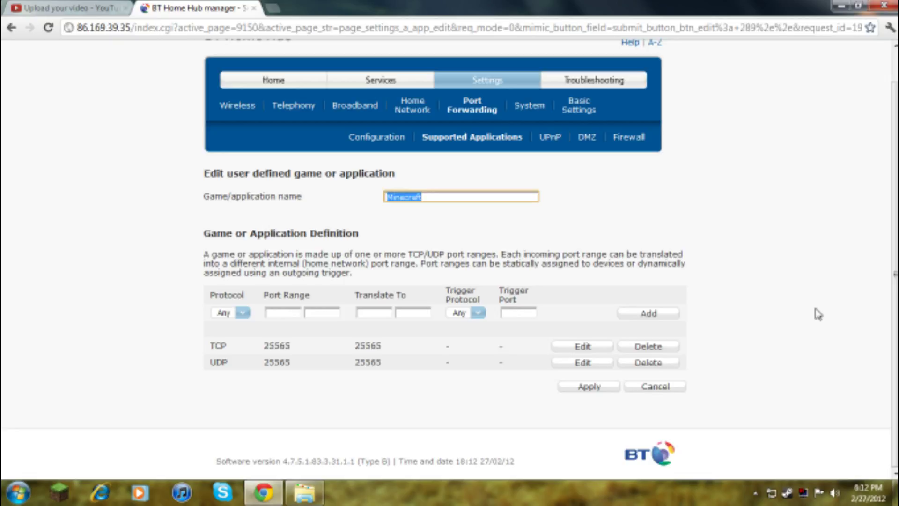
{"action": "left_click", "coordinate": [591, 388]}
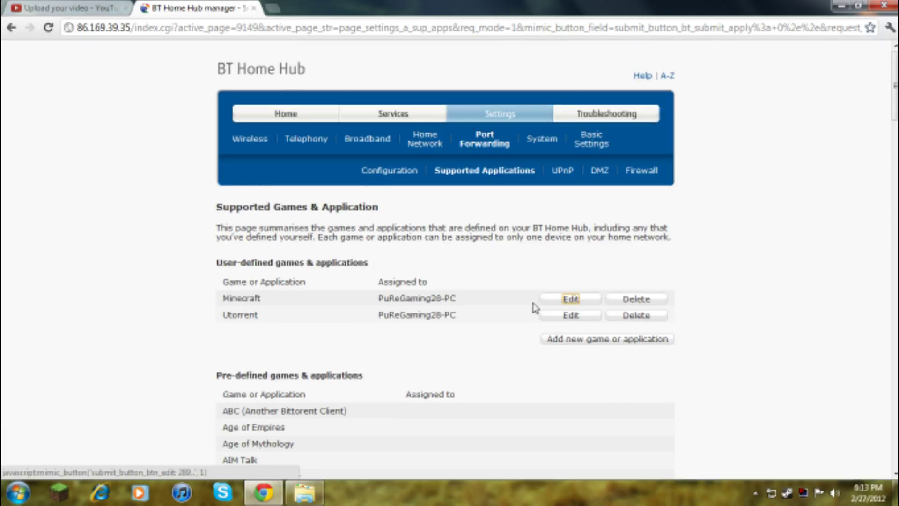
Start a new application without copying and add a TCP 25565→25565 port mapping.
{"action": "left_click", "coordinate": [584, 341]}
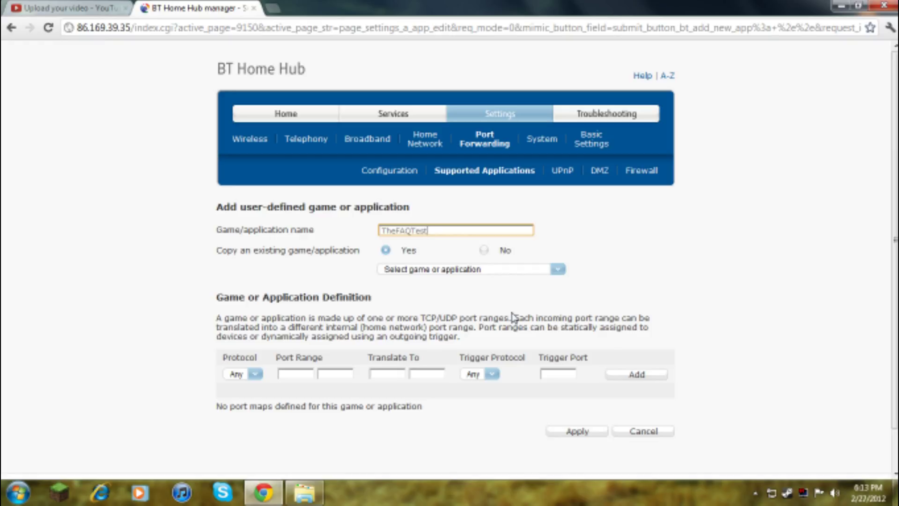
{"action": "left_click", "coordinate": [483, 250]}
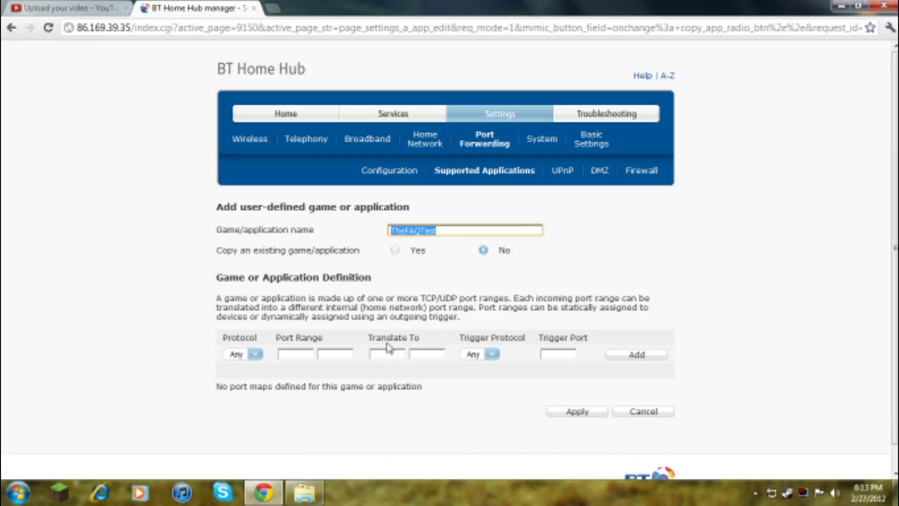
{"action": "left_click", "coordinate": [255, 354]}
{"action": "left_click", "coordinate": [248, 373]}
{"action": "left_click", "coordinate": [296, 354]}
{"action": "type", "text": "25565"}
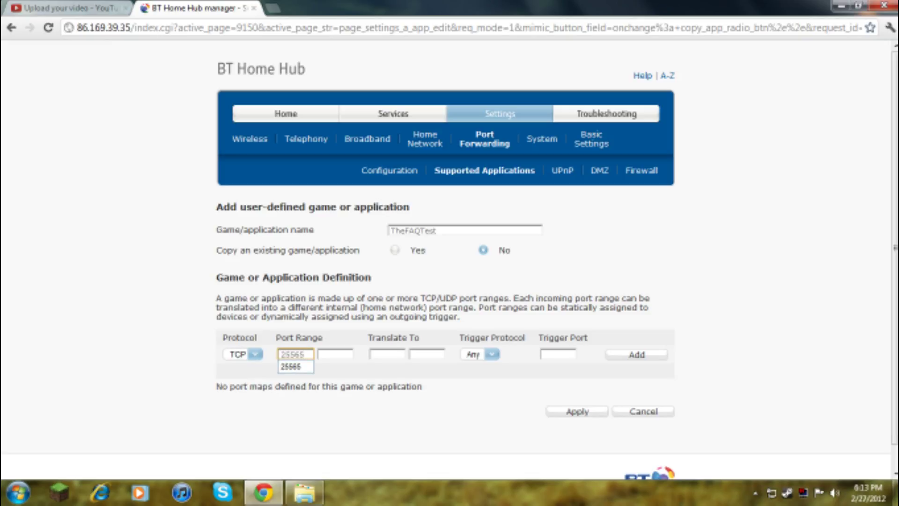
{"action": "key", "text": "Tab"}
{"action": "type", "text": "25565"}
{"action": "key", "text": "Tab"}
{"action": "type", "text": "25565"}
{"action": "key", "text": "Tab"}
{"action": "type", "text": "2"}
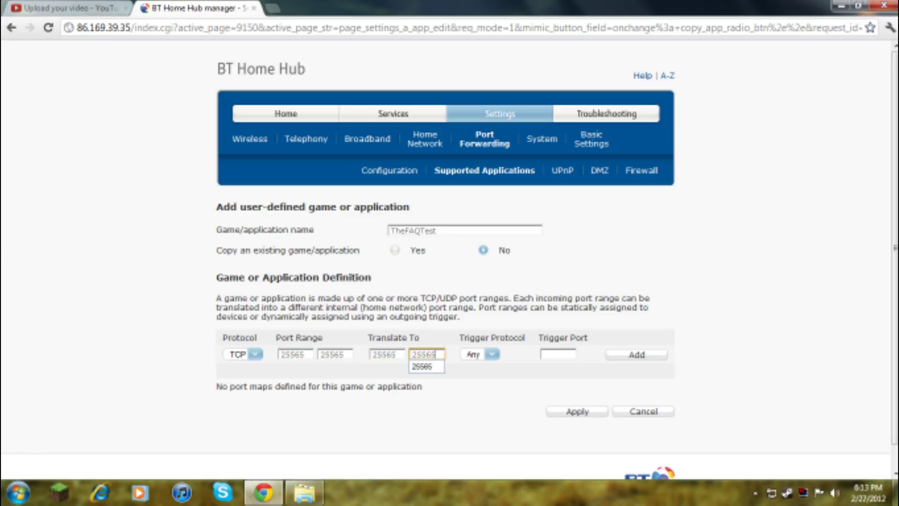
{"action": "left_click", "coordinate": [638, 359]}
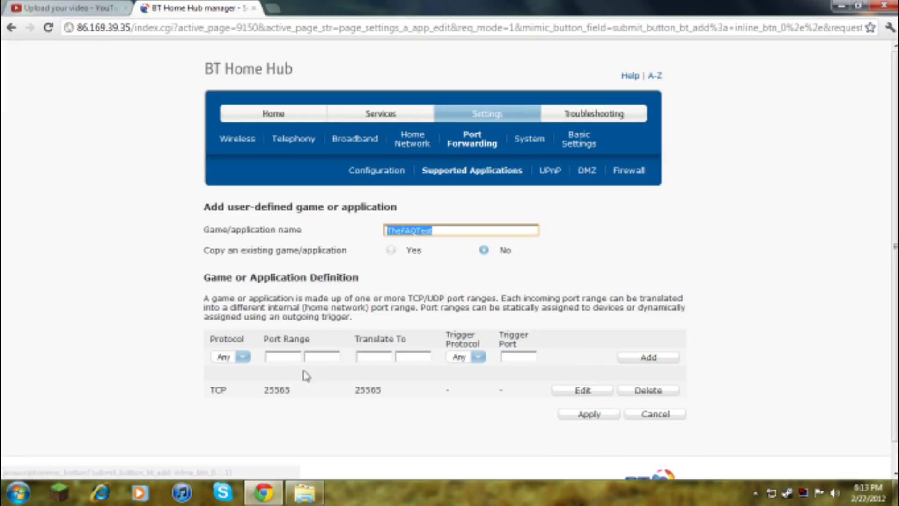
Add a UDP 25565→25565 port mapping to the new application.
{"action": "left_click", "coordinate": [242, 357]}
{"action": "left_click", "coordinate": [233, 380]}
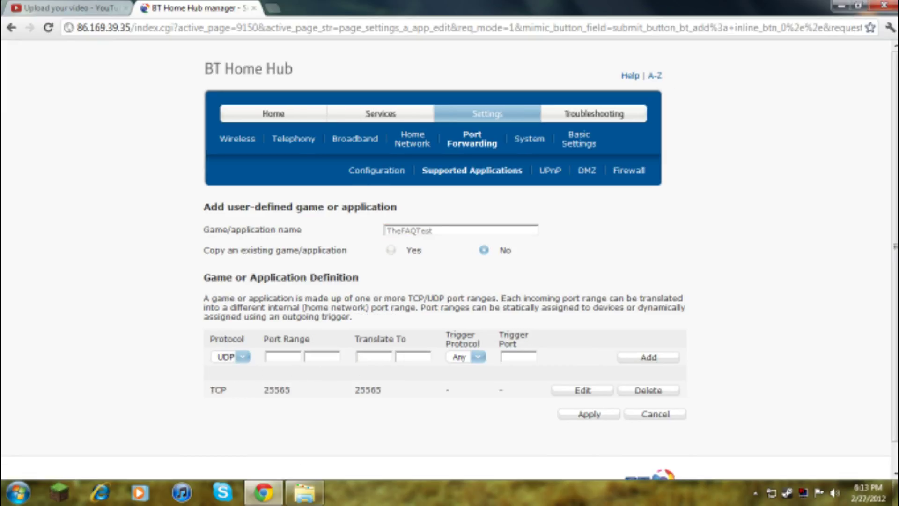
{"action": "left_click", "coordinate": [283, 357]}
{"action": "type", "text": "25565"}
{"action": "key", "text": "Tab"}
{"action": "type", "text": "25565"}
{"action": "key", "text": "Tab"}
{"action": "type", "text": "25565"}
{"action": "key", "text": "Tab"}
{"action": "type", "text": "25"}
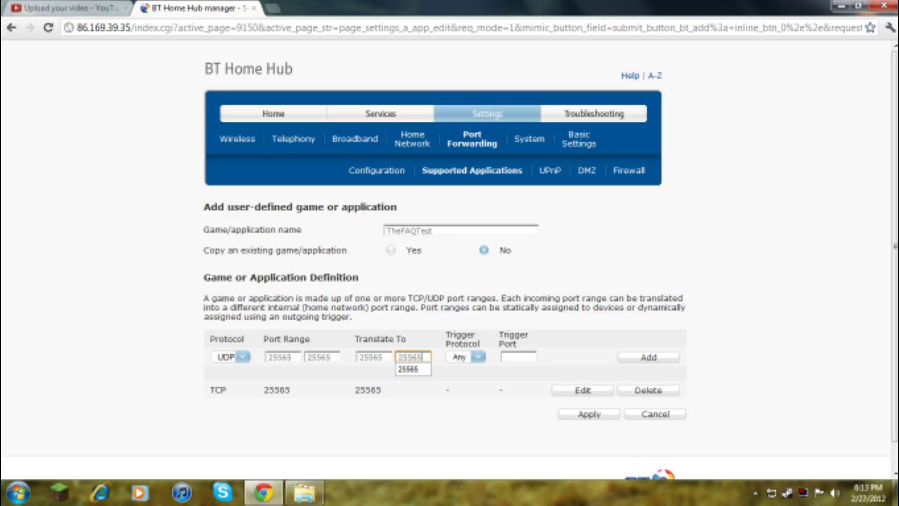
{"action": "left_click", "coordinate": [642, 358]}
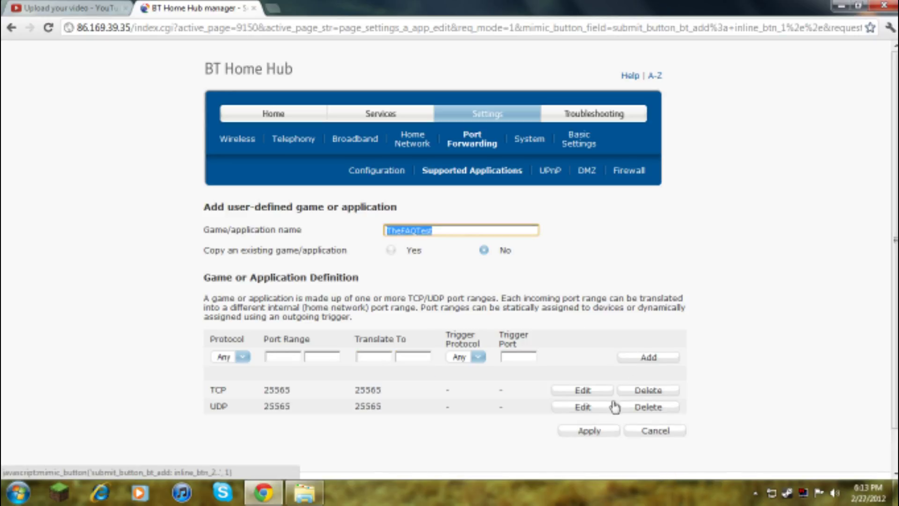
Save the new TheFAQTest application.
{"action": "scroll", "coordinate": [624, 429], "scroll_direction": "down", "scroll_amount": 1}
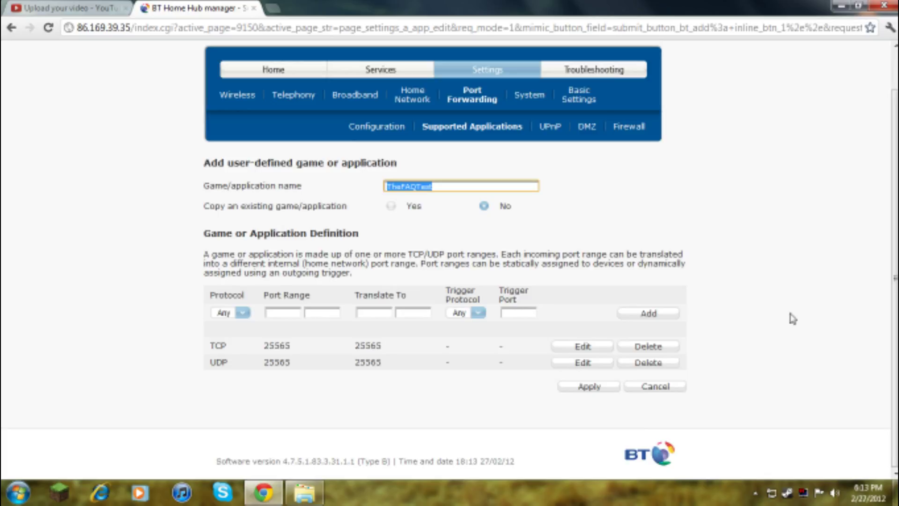
{"action": "left_click", "coordinate": [593, 389]}
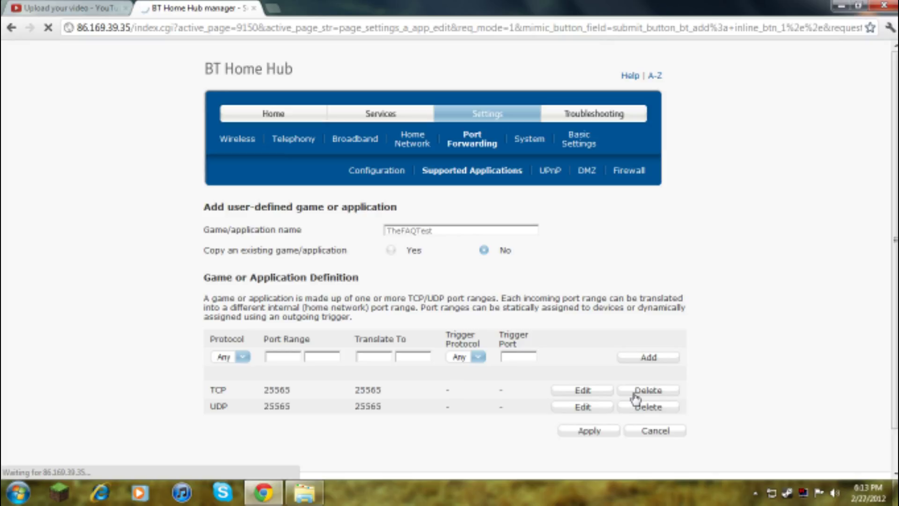
{"action": "scroll", "coordinate": [542, 383], "scroll_direction": "down", "scroll_amount": 1}
{"action": "scroll", "coordinate": [421, 184], "scroll_direction": "up", "scroll_amount": 1}
Unassign Minecraft on the Port Forwarding Configuration tab and apply, leaving only Utorrent.
{"action": "left_click", "coordinate": [409, 174]}
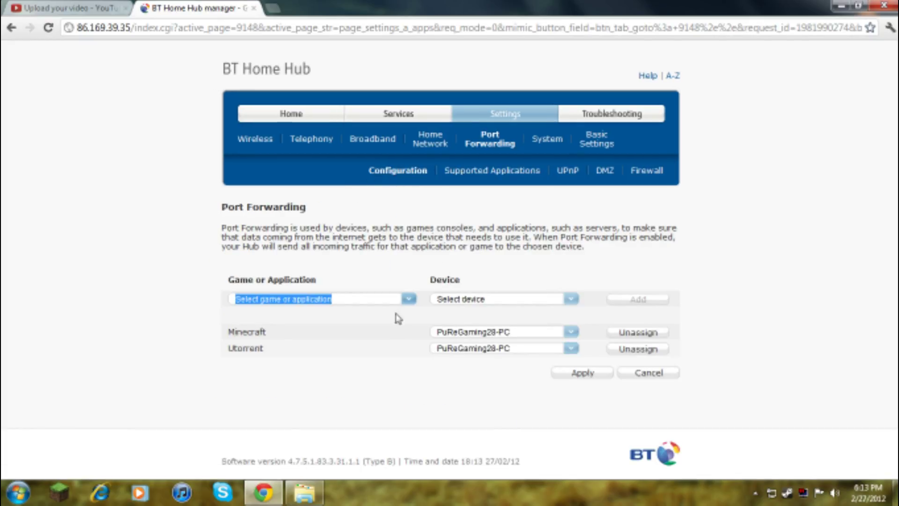
{"action": "left_click", "coordinate": [625, 334]}
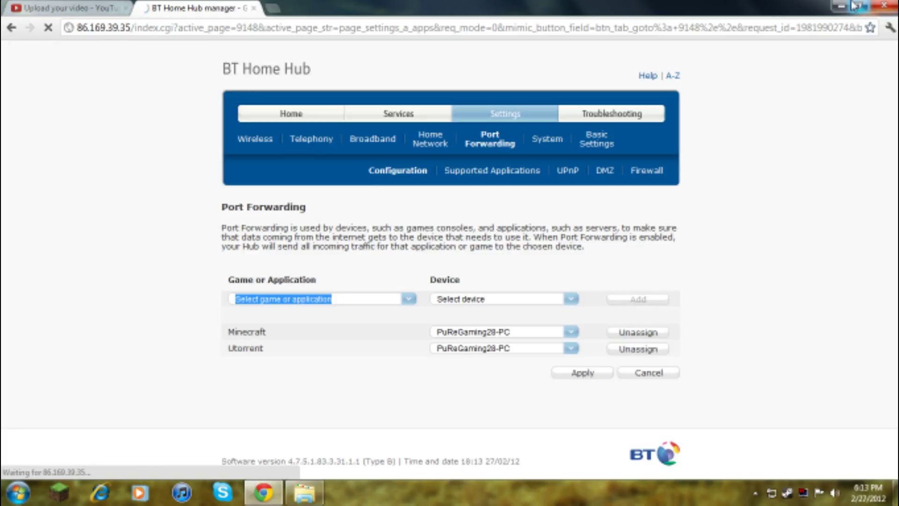
{"action": "left_click", "coordinate": [575, 359]}
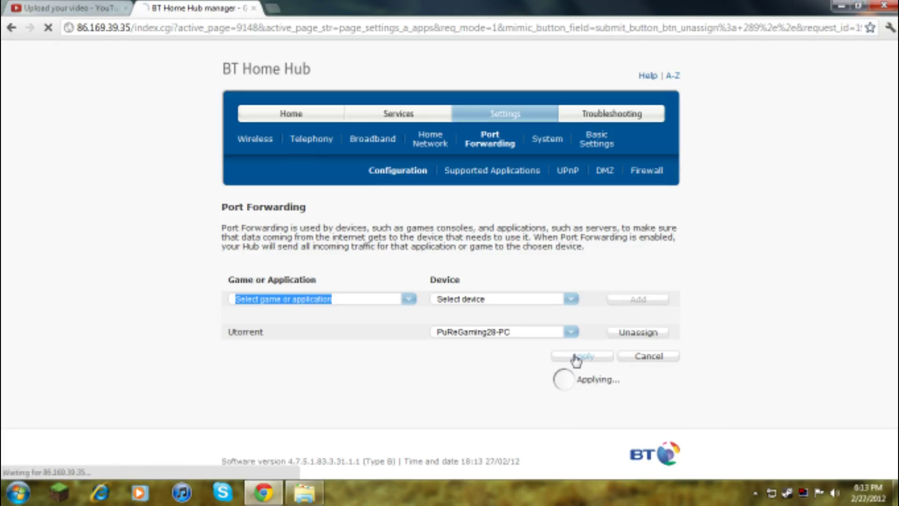
Start the Minecraft server from its folder and log in to the launcher.
{"action": "left_click", "coordinate": [840, 7]}
{"action": "double_click", "coordinate": [360, 193]}
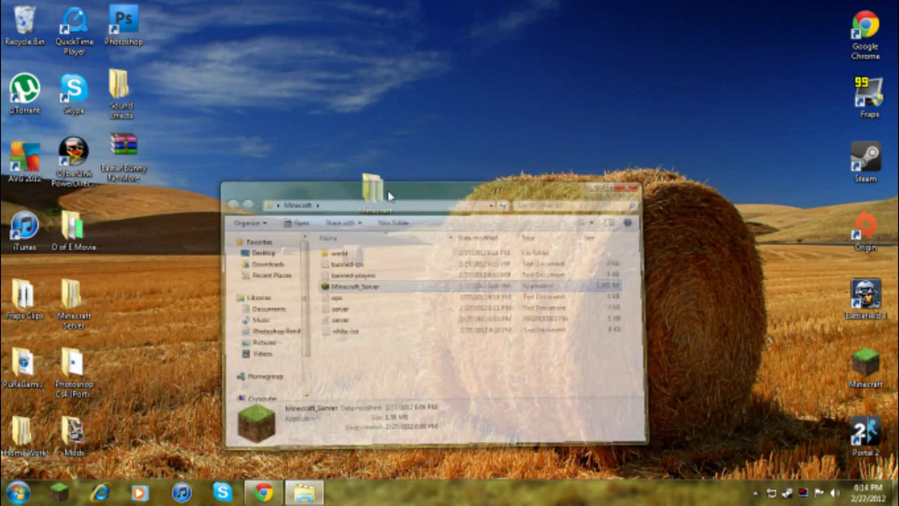
{"action": "double_click", "coordinate": [367, 247]}
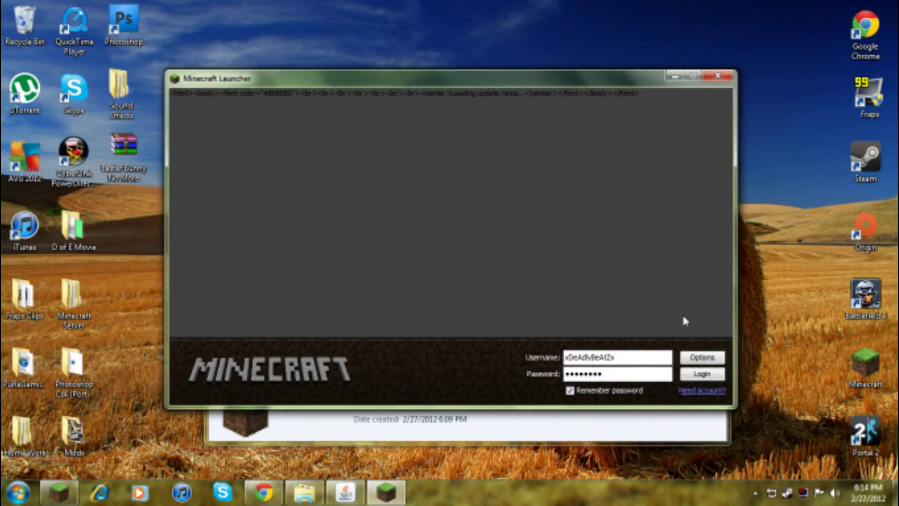
{"action": "key", "text": "Return"}
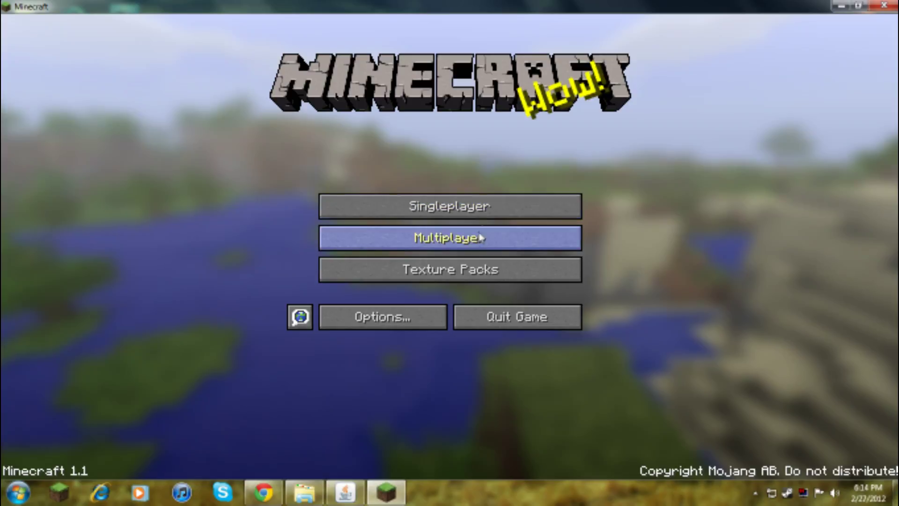
Try joining TheFAQCentral, see the refused connection, then close Minecraft and the server console.
{"action": "left_click", "coordinate": [430, 235]}
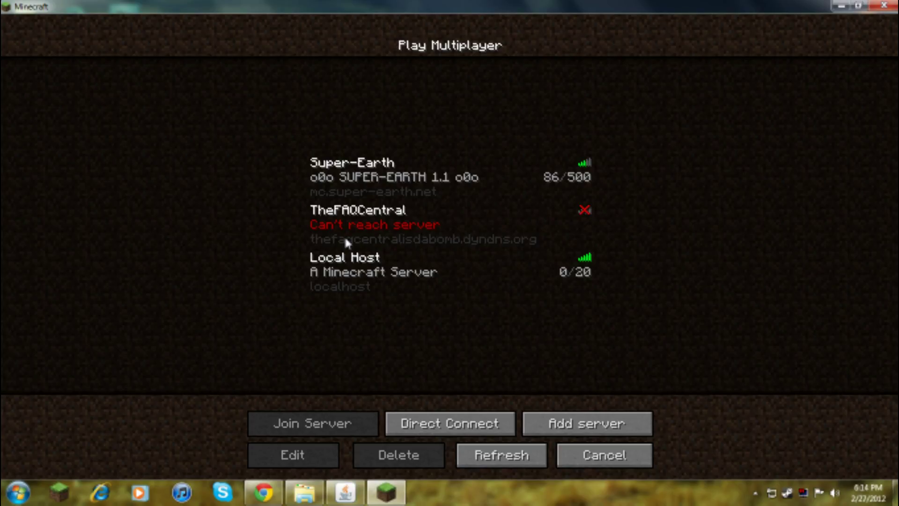
{"action": "double_click", "coordinate": [579, 232]}
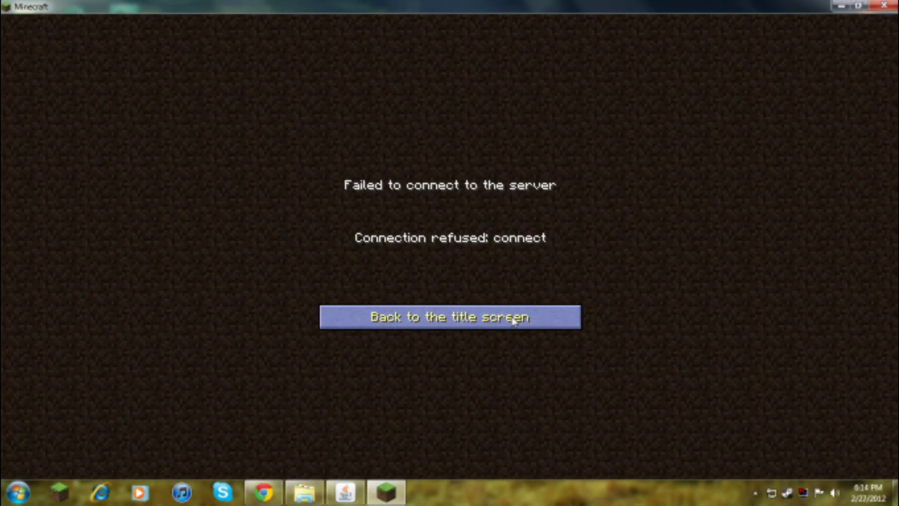
{"action": "left_click", "coordinate": [513, 318]}
{"action": "left_click", "coordinate": [480, 240]}
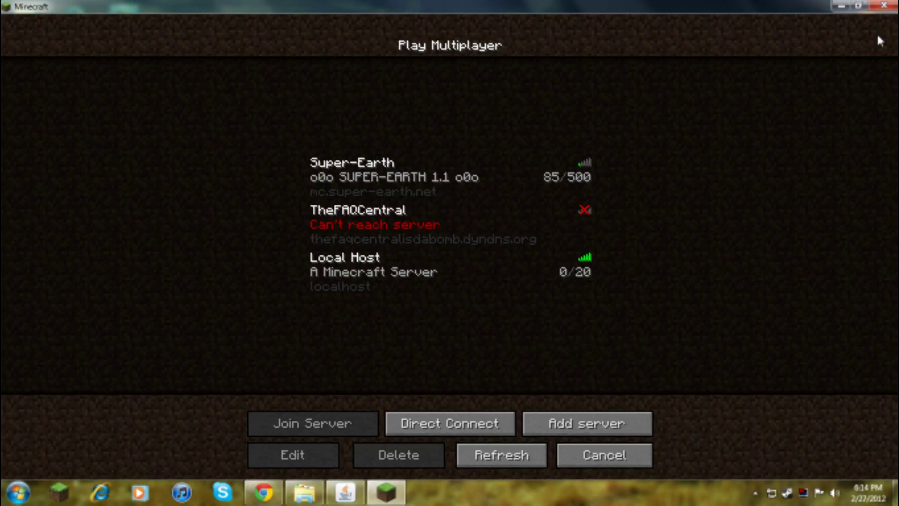
{"action": "left_click", "coordinate": [883, 6]}
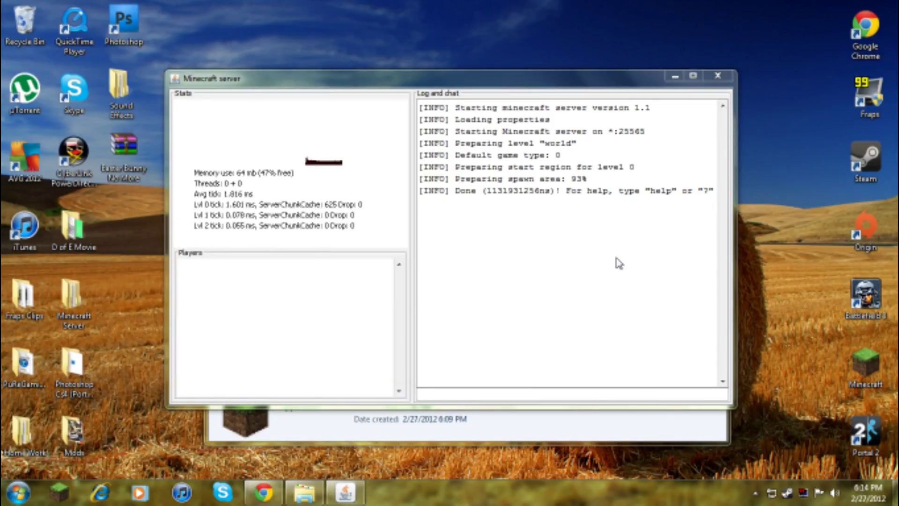
{"action": "left_click", "coordinate": [713, 80]}
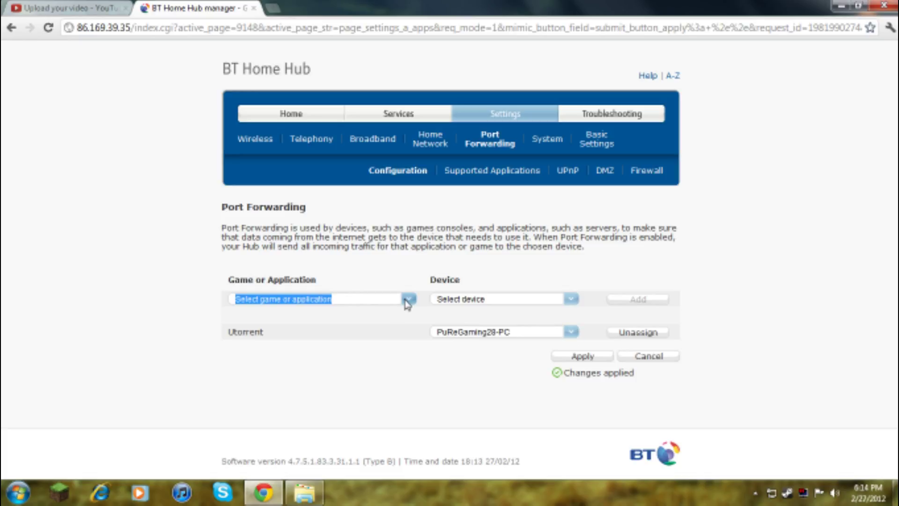
Select TheFAQTest as the game or application to forward.
{"action": "left_click", "coordinate": [407, 300]}
{"action": "scroll", "coordinate": [397, 354], "scroll_direction": "down", "scroll_amount": 10}
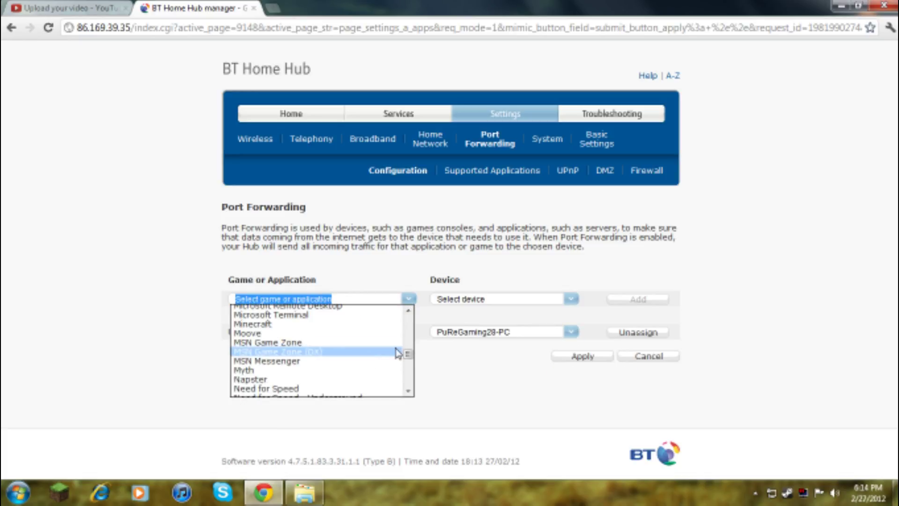
{"action": "scroll", "coordinate": [371, 341], "scroll_direction": "down", "scroll_amount": 20}
{"action": "scroll", "coordinate": [371, 342], "scroll_direction": "up", "scroll_amount": 12}
{"action": "scroll", "coordinate": [369, 337], "scroll_direction": "up", "scroll_amount": 15}
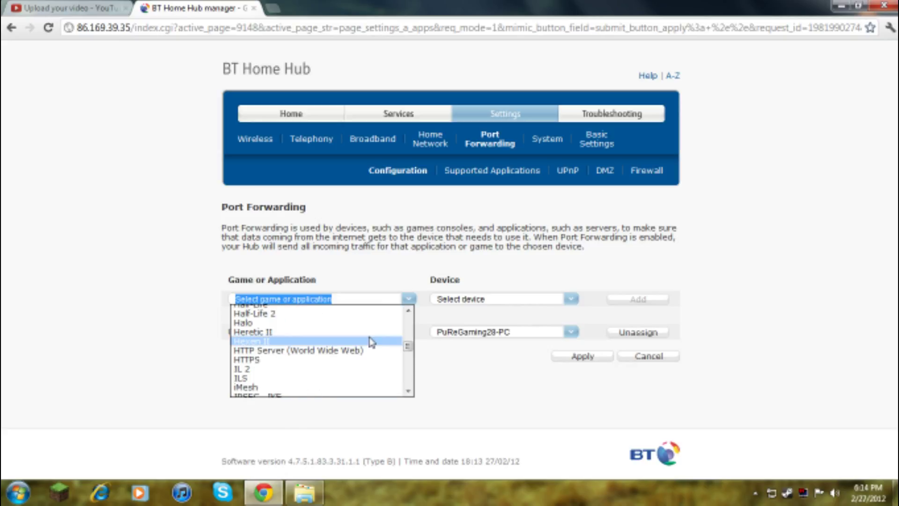
{"action": "scroll", "coordinate": [371, 341], "scroll_direction": "down", "scroll_amount": 8}
{"action": "scroll", "coordinate": [372, 341], "scroll_direction": "up", "scroll_amount": 2}
{"action": "scroll", "coordinate": [371, 341], "scroll_direction": "down", "scroll_amount": 10}
{"action": "scroll", "coordinate": [371, 341], "scroll_direction": "up", "scroll_amount": 12}
{"action": "scroll", "coordinate": [371, 341], "scroll_direction": "up", "scroll_amount": 8}
{"action": "scroll", "coordinate": [372, 341], "scroll_direction": "down", "scroll_amount": 20}
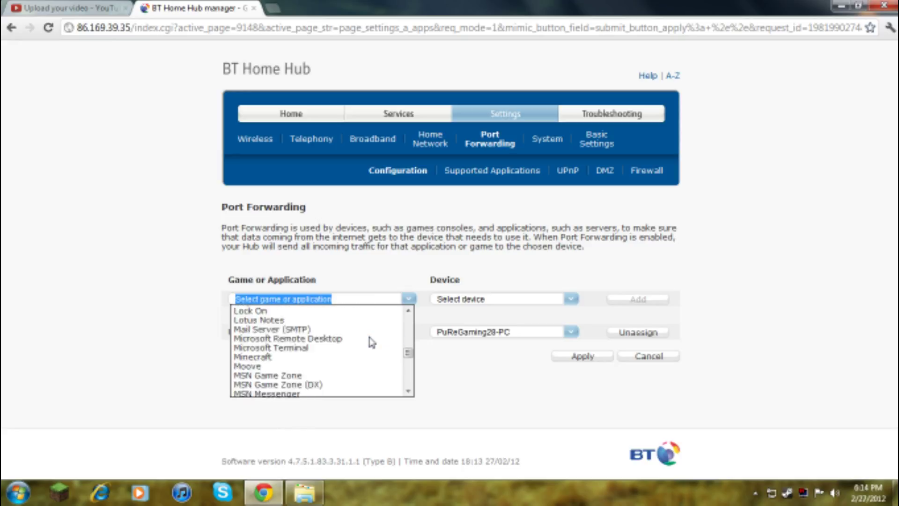
{"action": "scroll", "coordinate": [371, 342], "scroll_direction": "down", "scroll_amount": 7}
{"action": "scroll", "coordinate": [371, 341], "scroll_direction": "up", "scroll_amount": 7}
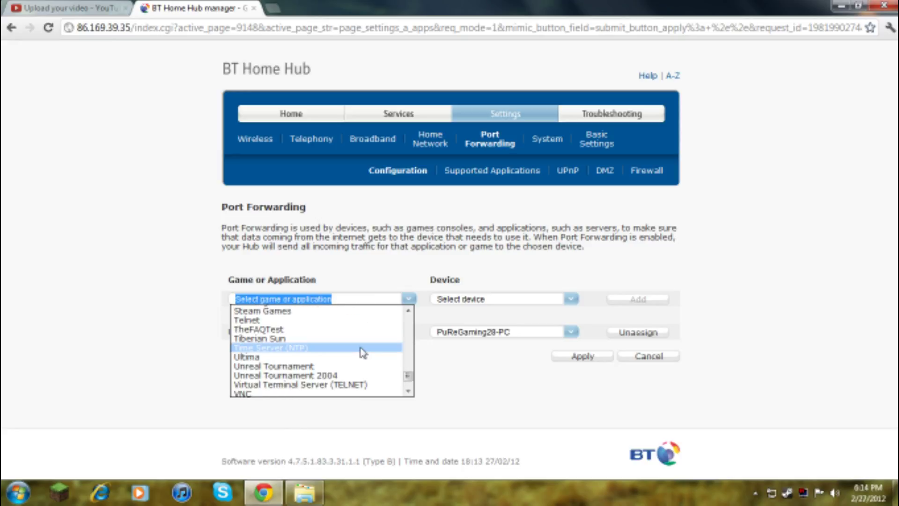
{"action": "left_click", "coordinate": [337, 330]}
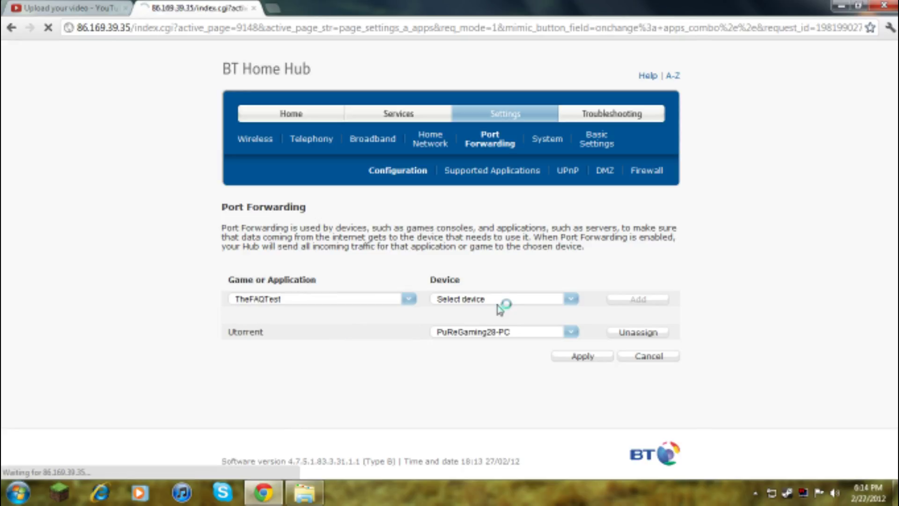
Assign TheFAQTest to the gaming PC, add the rule and apply.
{"action": "left_click", "coordinate": [571, 298]}
{"action": "scroll", "coordinate": [505, 364], "scroll_direction": "down", "scroll_amount": 2}
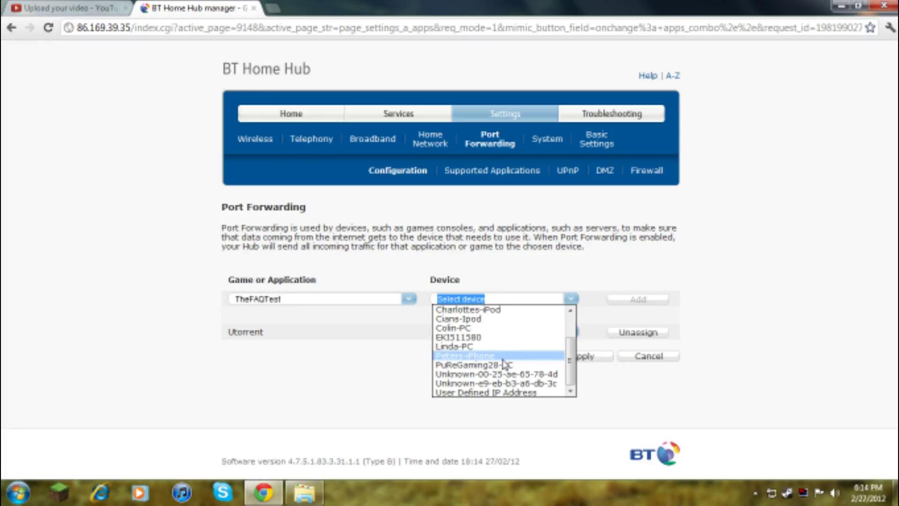
{"action": "left_click", "coordinate": [505, 365]}
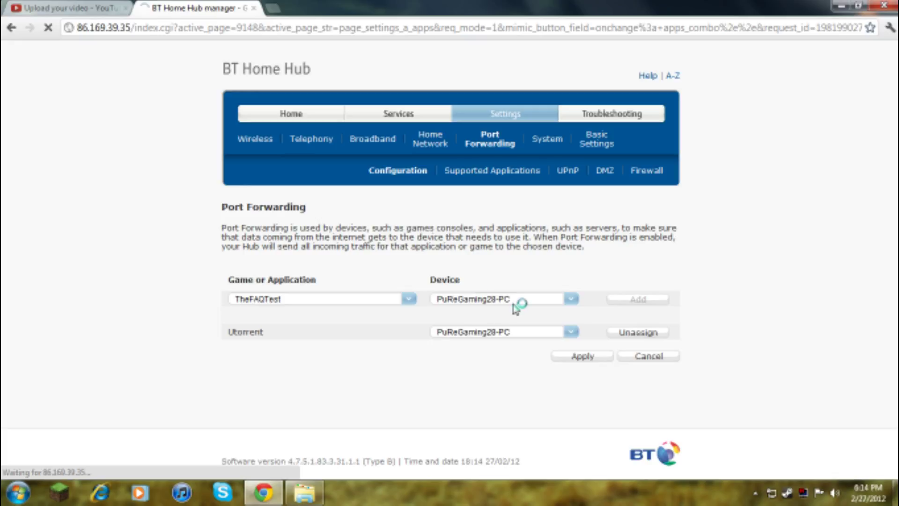
{"action": "left_click", "coordinate": [570, 299]}
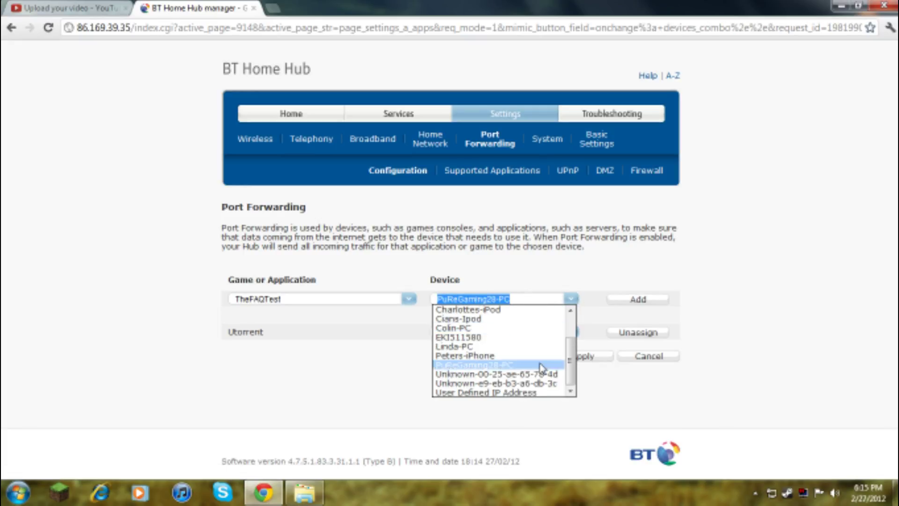
{"action": "scroll", "coordinate": [515, 360], "scroll_direction": "up", "scroll_amount": 2}
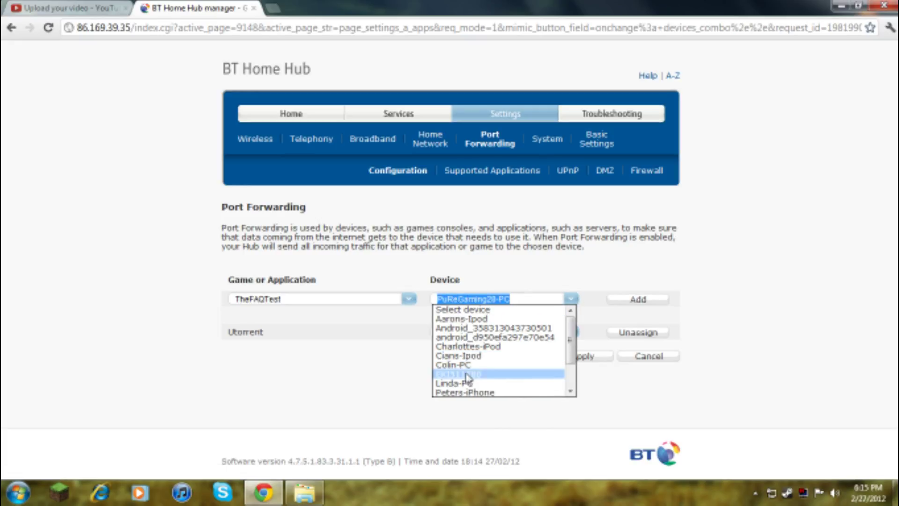
{"action": "scroll", "coordinate": [489, 379], "scroll_direction": "down", "scroll_amount": 2}
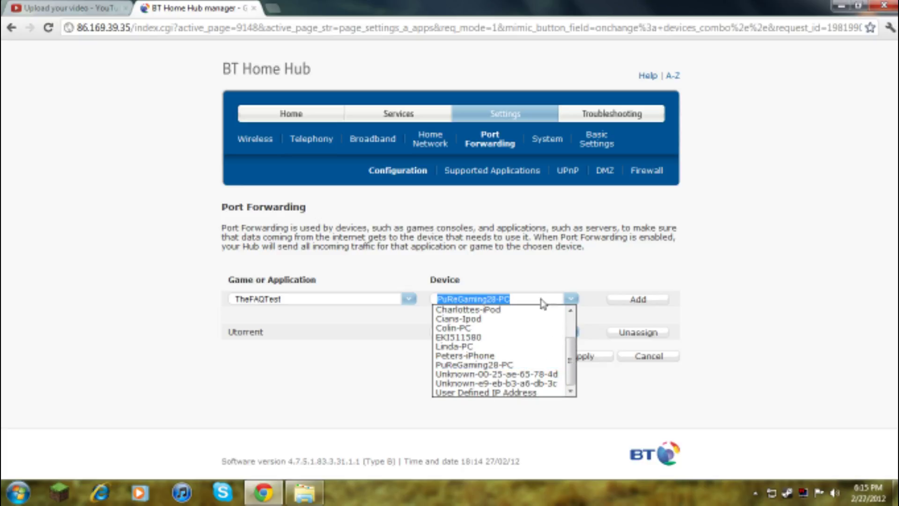
{"action": "left_click", "coordinate": [571, 298]}
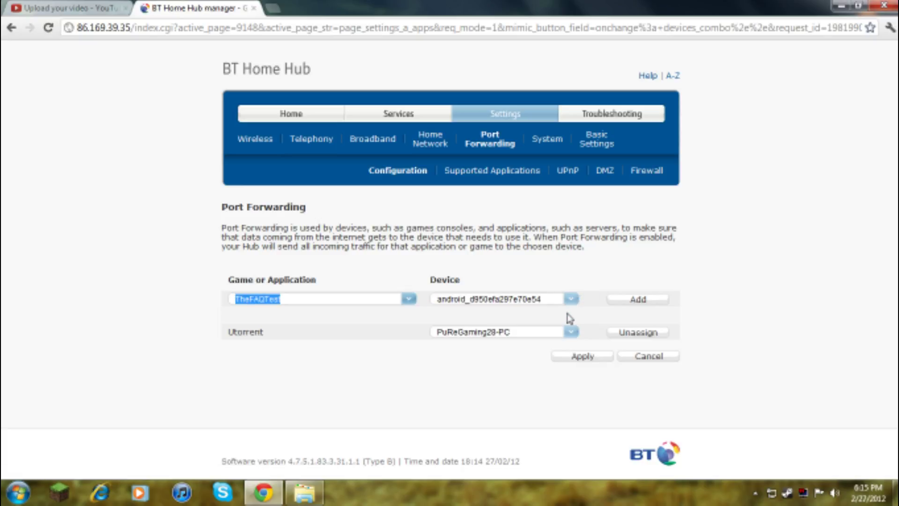
{"action": "left_click", "coordinate": [571, 299]}
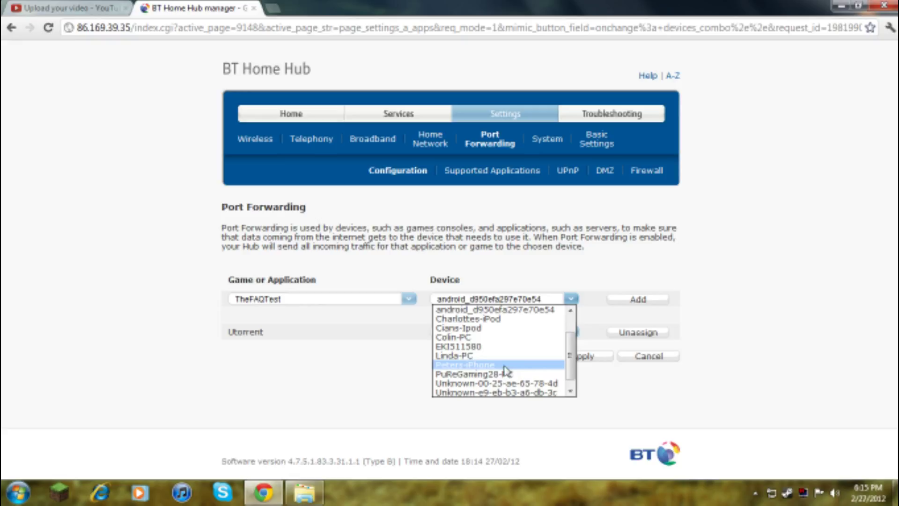
{"action": "scroll", "coordinate": [498, 375], "scroll_direction": "down", "scroll_amount": 1}
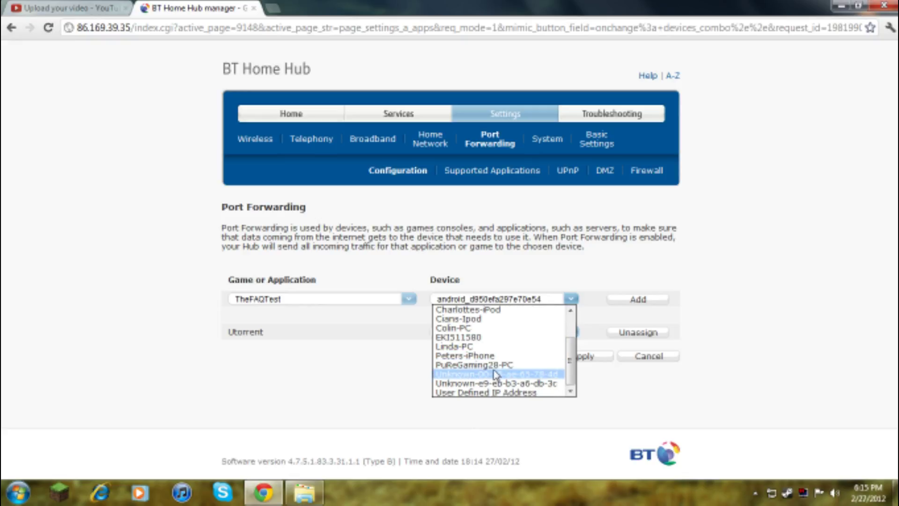
{"action": "left_click", "coordinate": [489, 365]}
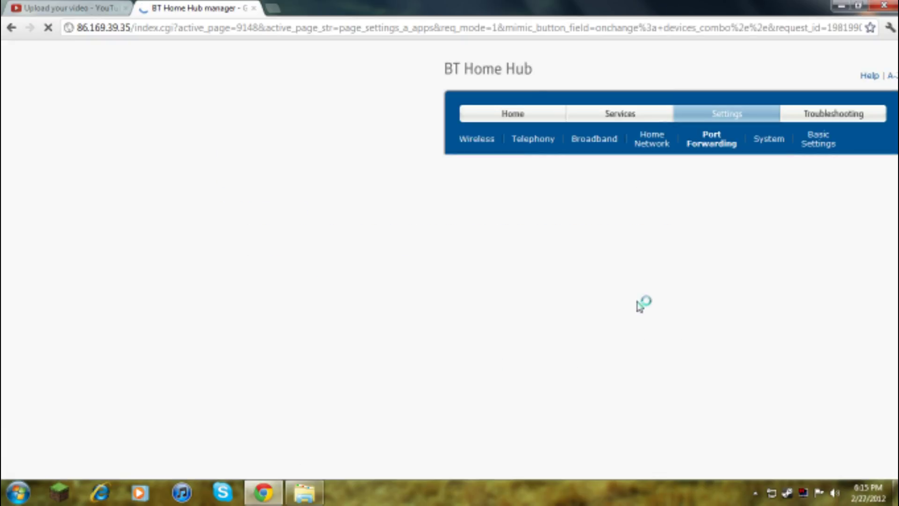
{"action": "left_click", "coordinate": [631, 299]}
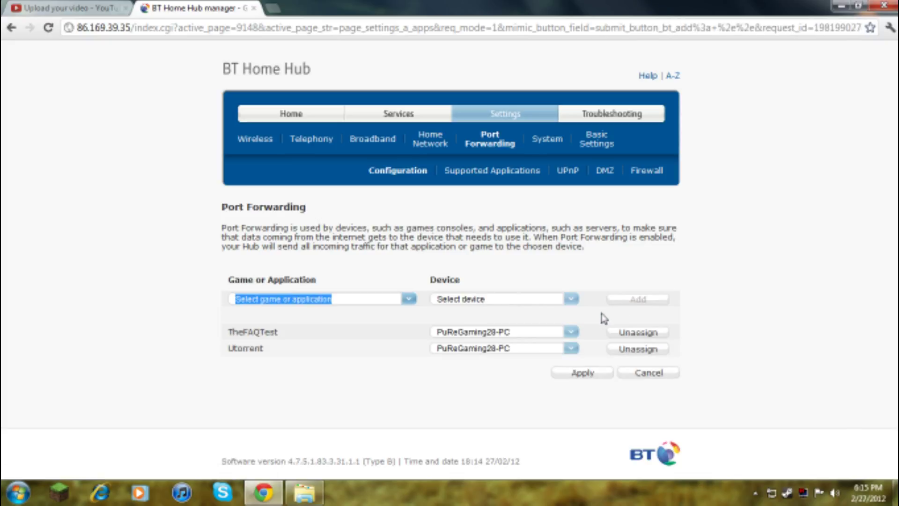
{"action": "left_click", "coordinate": [583, 378]}
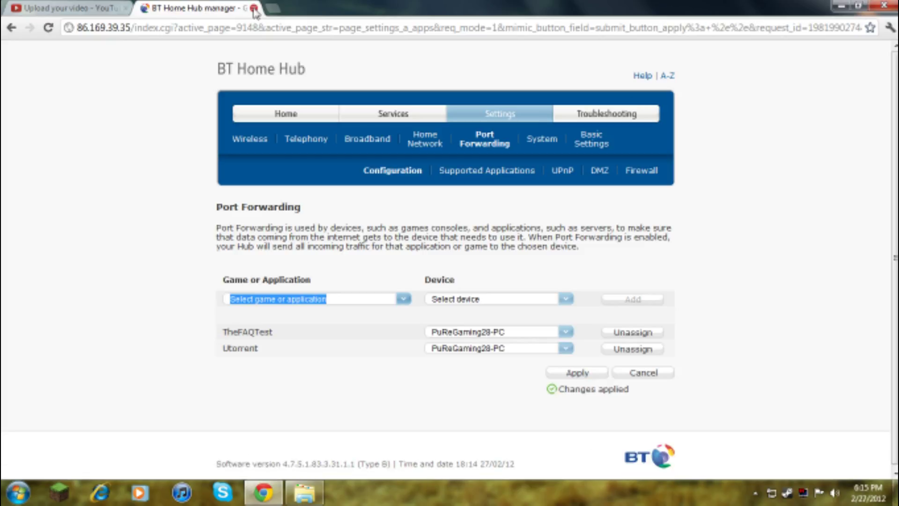
Launch Minecraft from the taskbar and log in with the saved credentials.
{"action": "left_click", "coordinate": [305, 491]}
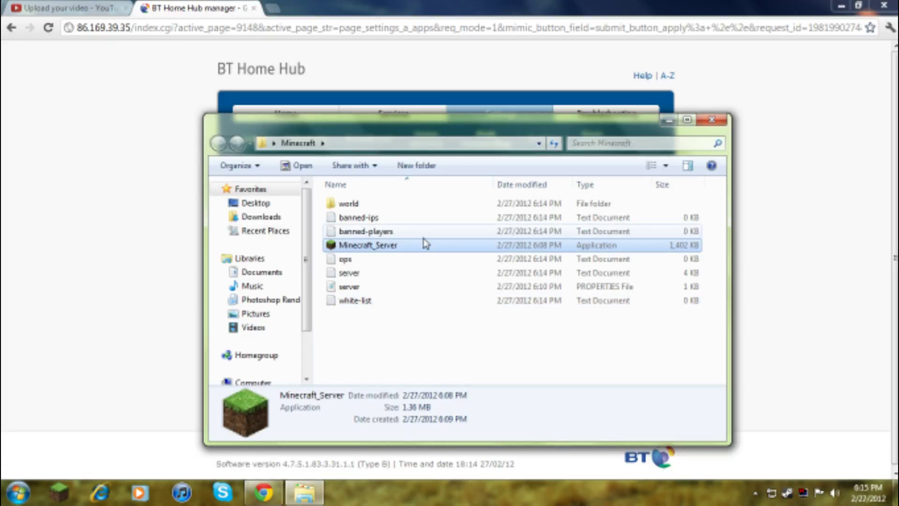
{"action": "left_click", "coordinate": [70, 482]}
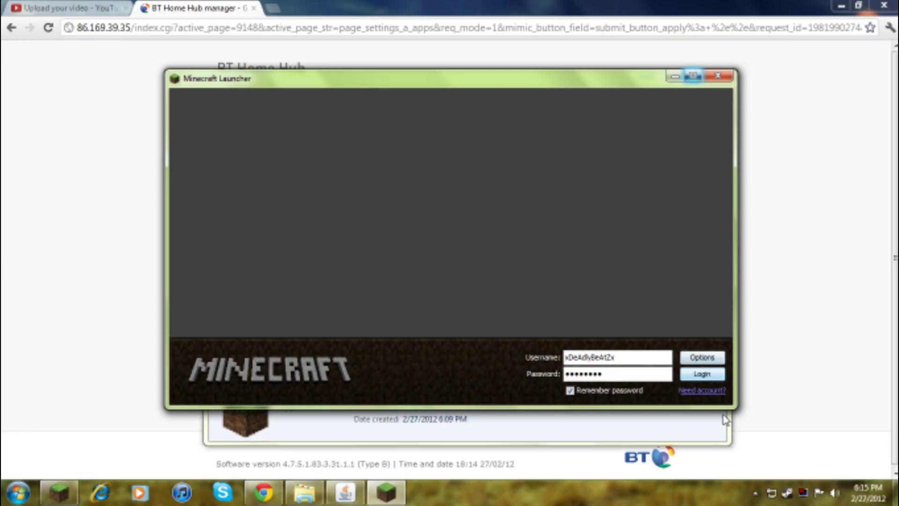
{"action": "left_click", "coordinate": [701, 373]}
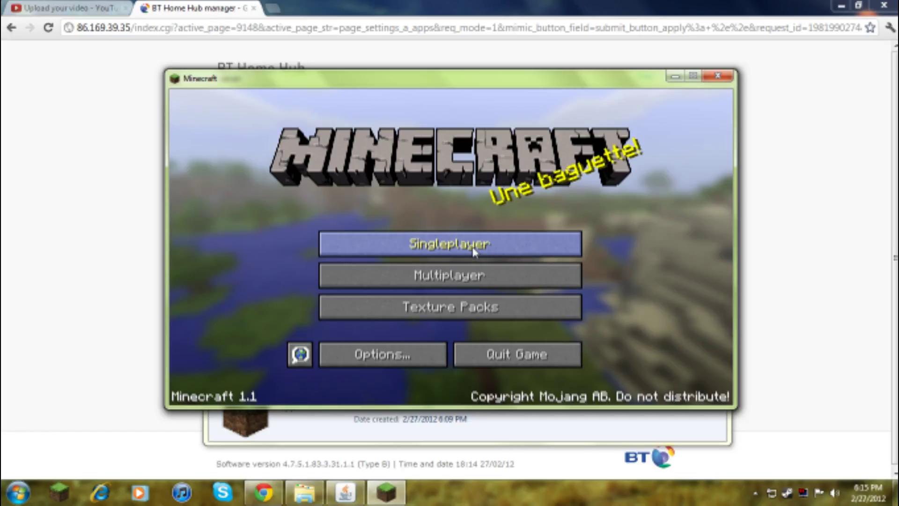
Join TheFAQCentral, maximize the game, walk forward with W, then disconnect.
{"action": "left_click", "coordinate": [469, 274]}
{"action": "double_click", "coordinate": [475, 232]}
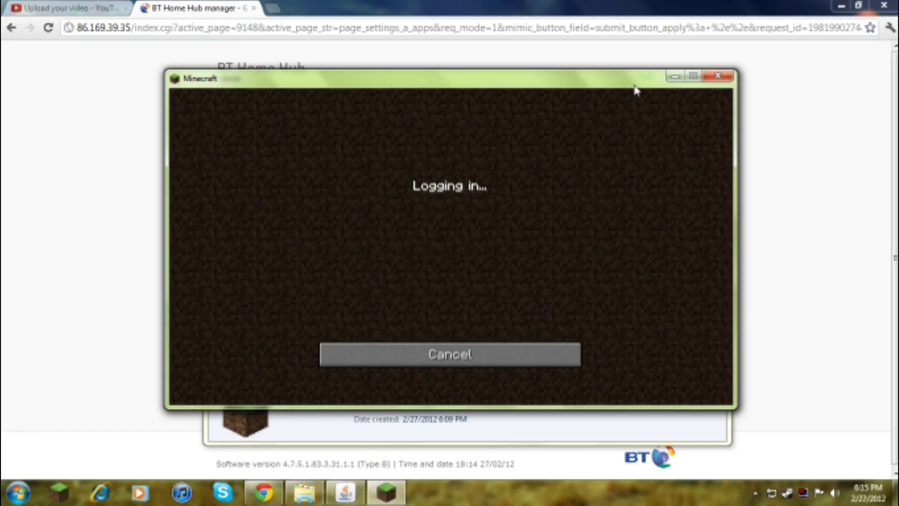
{"action": "left_click_drag", "start_coordinate": [635, 87], "coordinate": [636, 5]}
{"action": "double_click", "coordinate": [625, 6]}
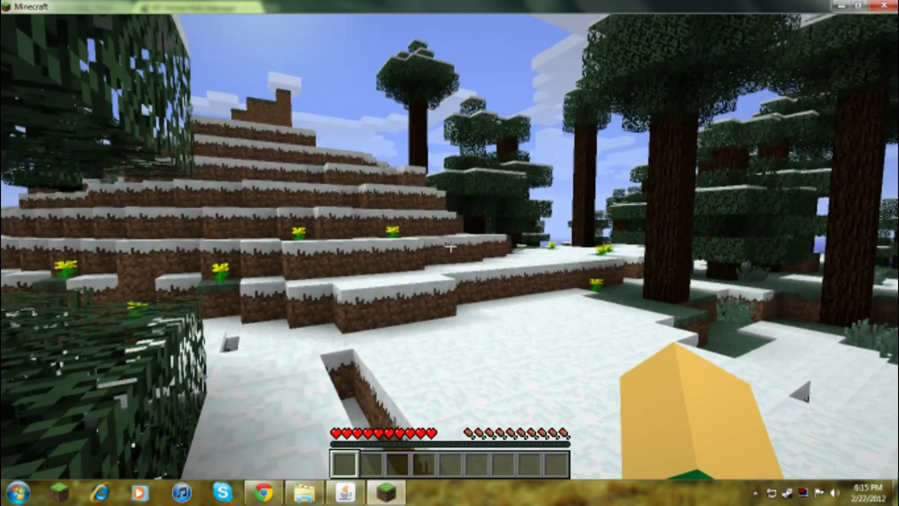
{"action": "key", "text": "w"}
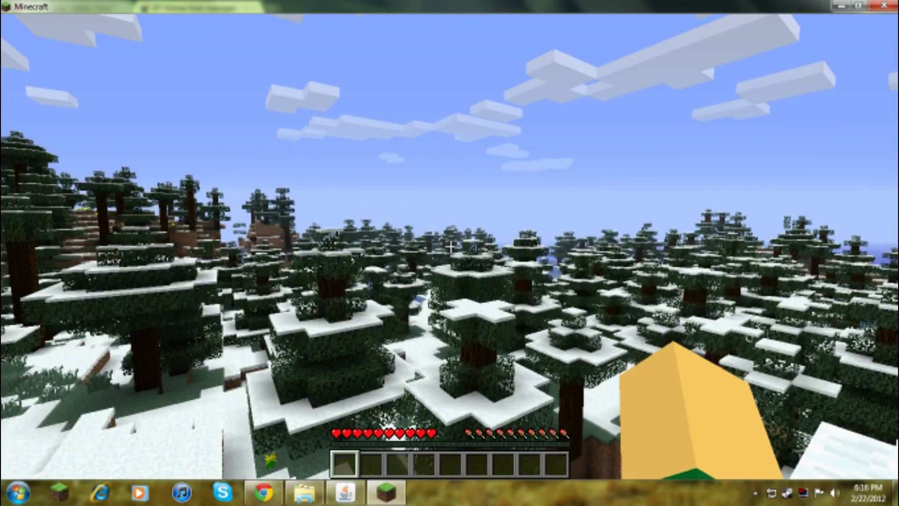
{"action": "key", "text": "Escape"}
{"action": "left_click", "coordinate": [449, 279]}
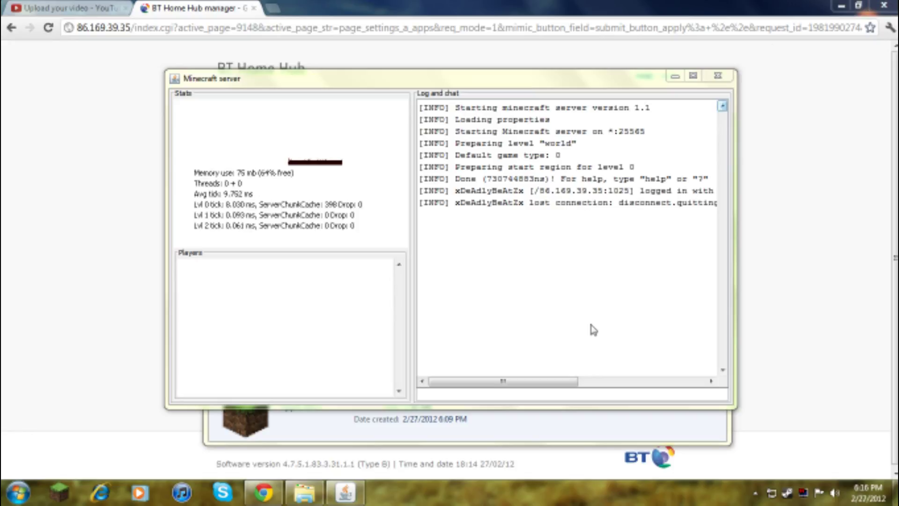
Shut down the server with the 'stop' console command.
{"action": "left_click", "coordinate": [540, 392]}
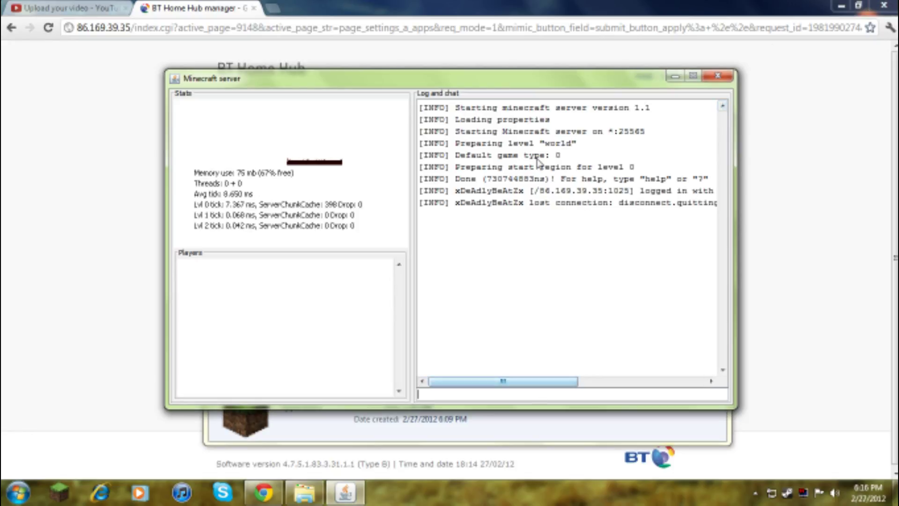
{"action": "type", "text": "stop"}
{"action": "key", "text": "Return"}
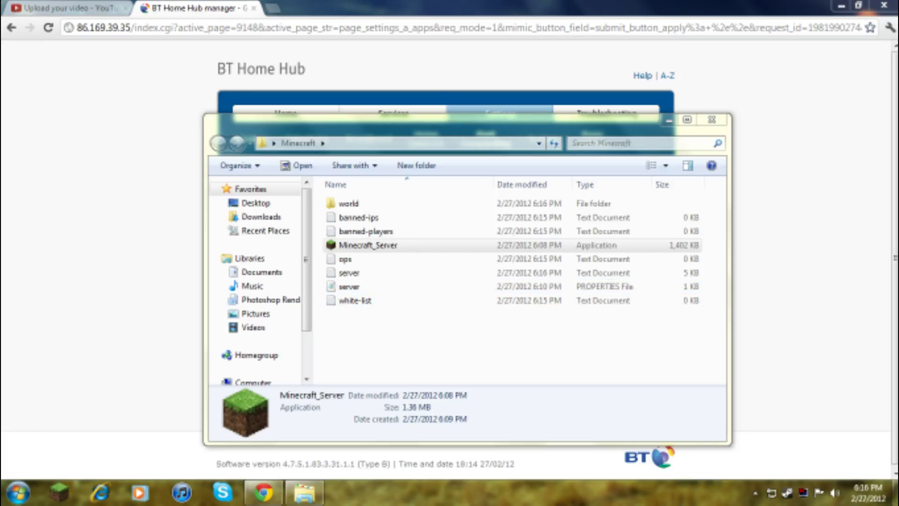
Close the BT Home Hub tab and maximize the server folder window.
{"action": "left_click", "coordinate": [254, 8]}
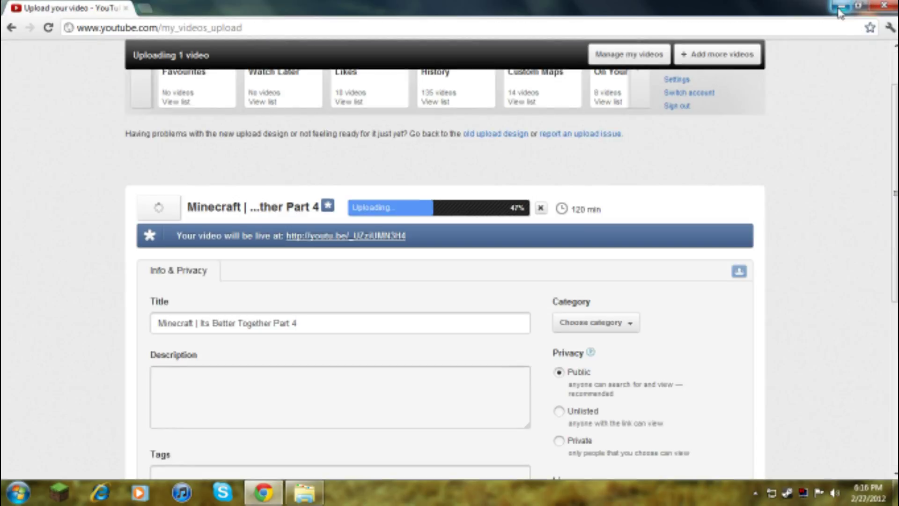
{"action": "left_click", "coordinate": [840, 5]}
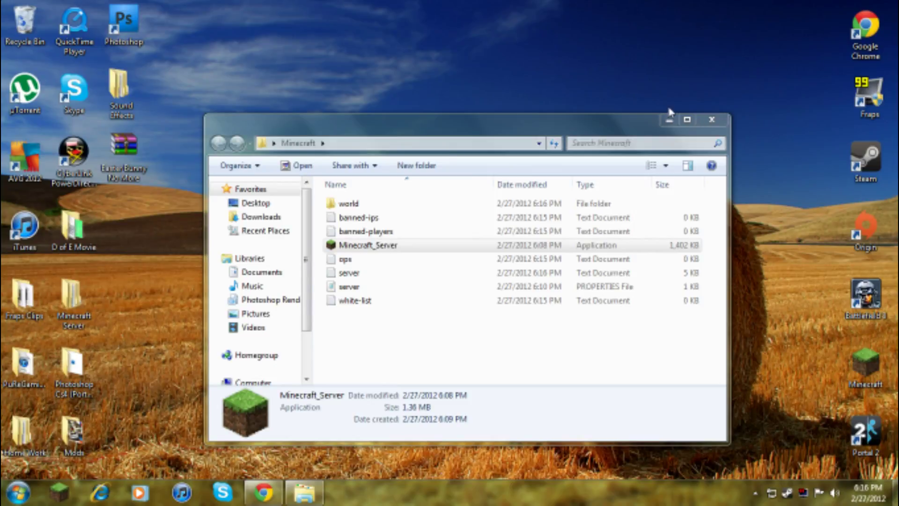
{"action": "double_click", "coordinate": [624, 127]}
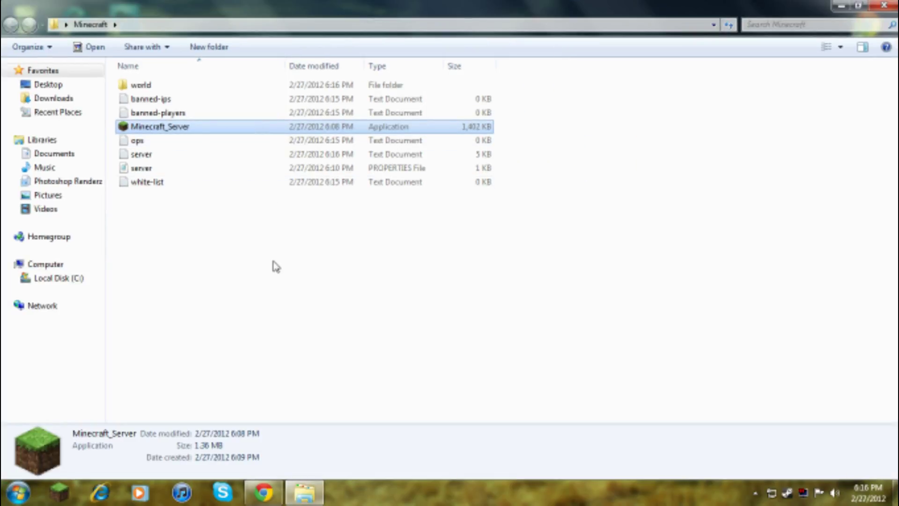
Add two player usernames to white-list.txt, saving after each one.
{"action": "left_click", "coordinate": [322, 219]}
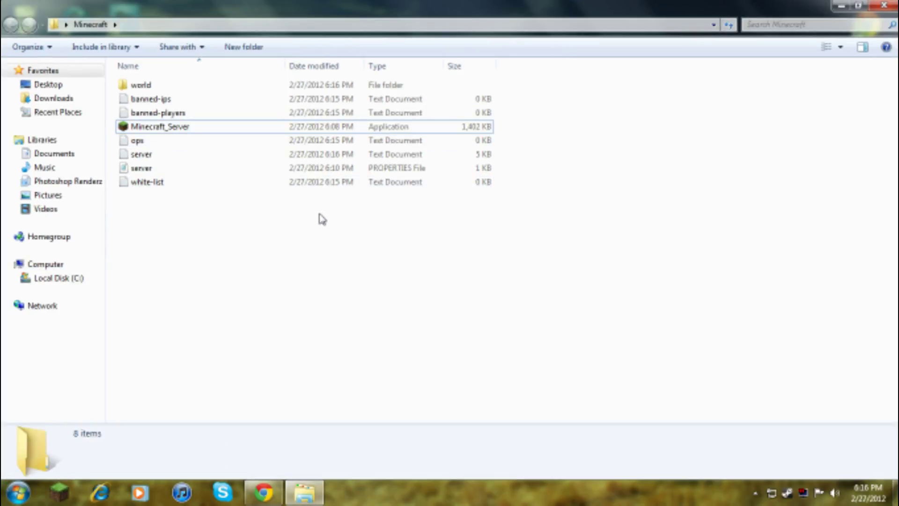
{"action": "double_click", "coordinate": [191, 183]}
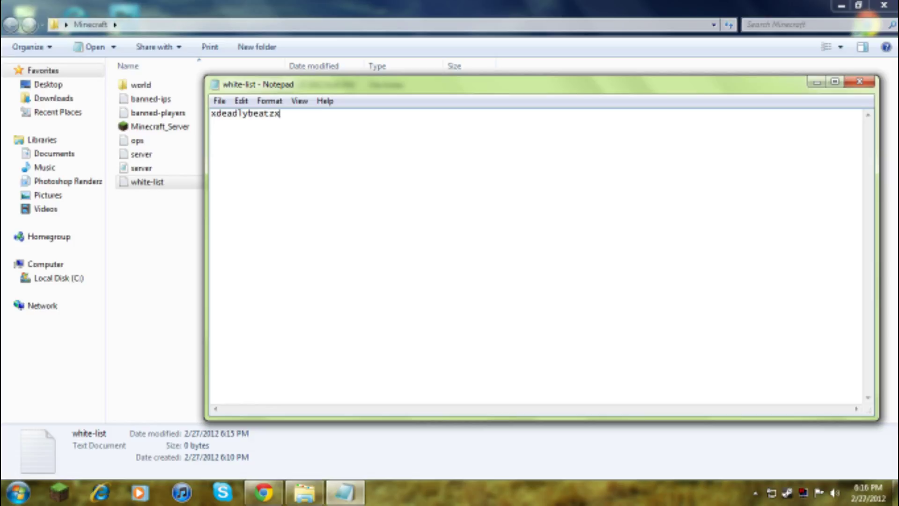
{"action": "left_click", "coordinate": [859, 82]}
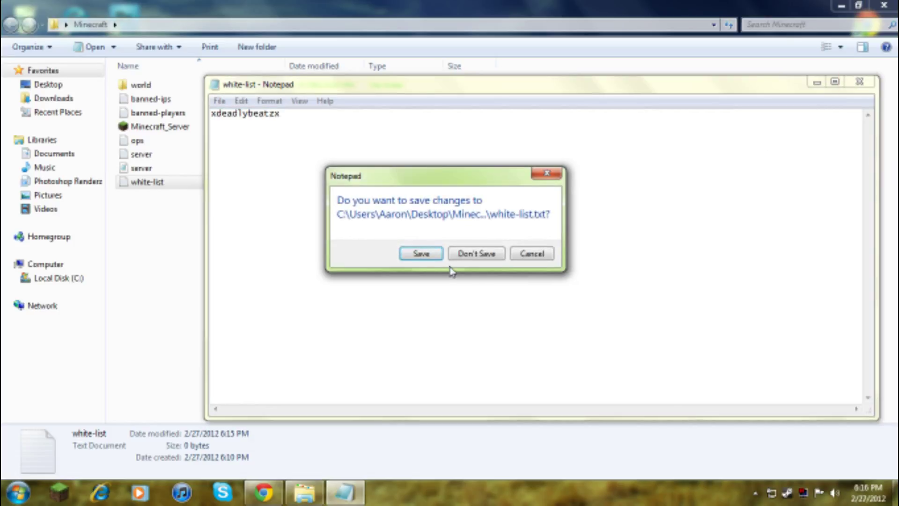
{"action": "left_click", "coordinate": [421, 254]}
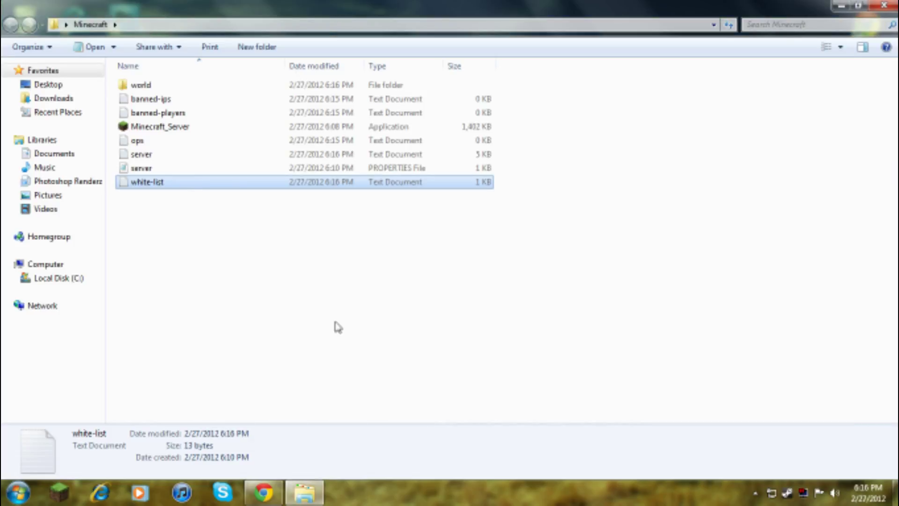
{"action": "double_click", "coordinate": [206, 180]}
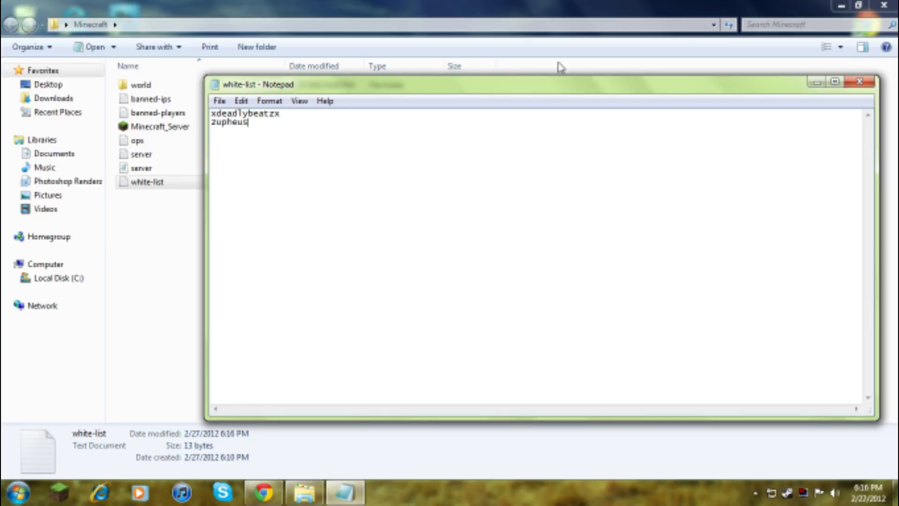
{"action": "left_click", "coordinate": [859, 82]}
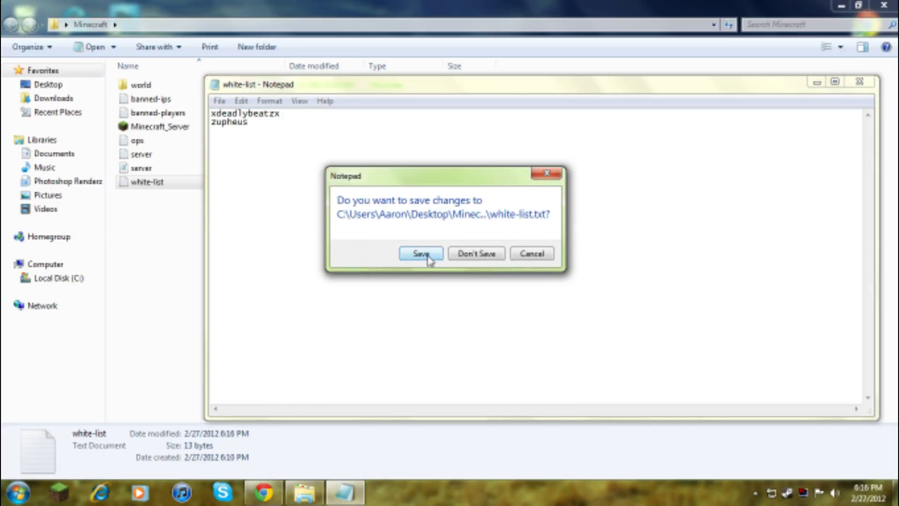
{"action": "left_click", "coordinate": [421, 253]}
Open server.properties in Notepad and move its window up and to the left.
{"action": "double_click", "coordinate": [307, 169]}
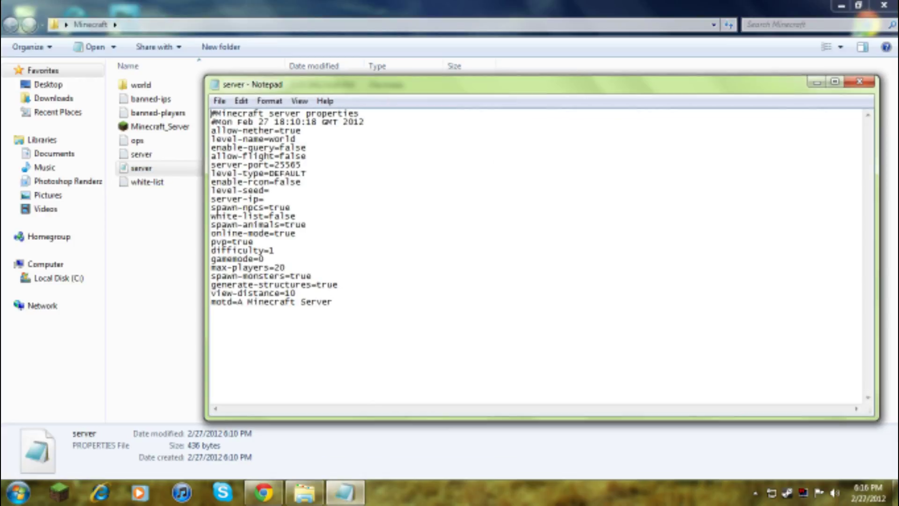
{"action": "left_click_drag", "start_coordinate": [344, 95], "coordinate": [223, 76]}
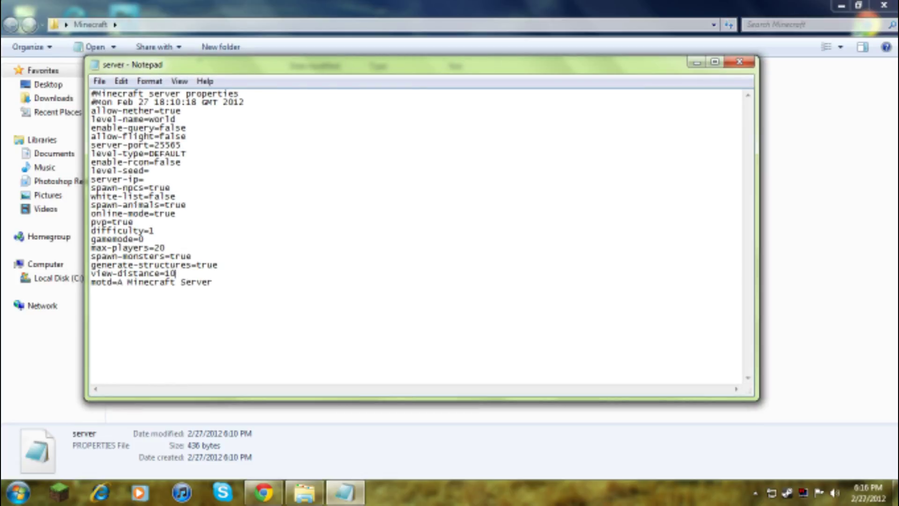
{"action": "mouse_move", "coordinate": [90, 290]}
{"action": "left_mouse_down"}
{"action": "mouse_move", "coordinate": [176, 273]}
{"action": "mouse_move", "coordinate": [91, 273]}
{"action": "left_mouse_up"}
{"action": "left_click", "coordinate": [90, 290]}
{"action": "left_click_drag", "start_coordinate": [192, 256], "coordinate": [171, 256]}
{"action": "left_click", "coordinate": [191, 256]}
Adjust the max-players and gamemode values, leaving gamemode at 0.
{"action": "left_click", "coordinate": [164, 248]}
{"action": "type", "text": "000"}
{"action": "key", "text": "BackSpace"}
{"action": "key", "text": "BackSpace"}
{"action": "key", "text": "BackSpace"}
{"action": "key", "text": "BackSpace"}
{"action": "type", "text": "1"}
Replace false with true on the white-list line.
{"action": "key", "text": "BackSpace"}
{"action": "type", "text": "0"}
{"action": "left_click", "coordinate": [134, 221]}
{"action": "key", "text": "BackSpace"}
{"action": "key", "text": "BackSpace"}
{"action": "key", "text": "BackSpace"}
{"action": "key", "text": "BackSpace"}
{"action": "type", "text": "false"}
{"action": "key", "text": "BackSpace"}
{"action": "key", "text": "BackSpace"}
{"action": "key", "text": "BackSpace"}
{"action": "key", "text": "BackSpace"}
{"action": "key", "text": "BackSpace"}
{"action": "type", "text": "ture"}
{"action": "key", "text": "BackSpace"}
{"action": "key", "text": "BackSpace"}
{"action": "key", "text": "BackSpace"}
{"action": "key", "text": "BackSpace"}
{"action": "type", "text": "true"}
{"action": "key", "text": "BackSpace"}
{"action": "key", "text": "BackSpace"}
{"action": "key", "text": "BackSpace"}
{"action": "key", "text": "BackSpace"}
{"action": "key", "text": "BackSpace"}
{"action": "type", "text": "true"}
Try values for server-ip and level-seed, then leave both lines blank.
{"action": "left_click", "coordinate": [144, 179]}
{"action": "type", "text": "86.169.39.35"}
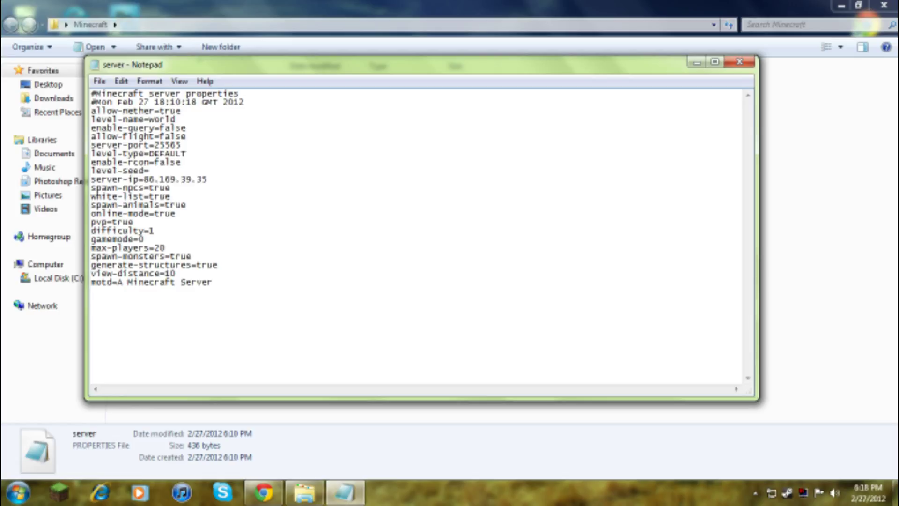
{"action": "left_click", "coordinate": [149, 171]}
{"action": "type", "text": "TheFAQcentral"}
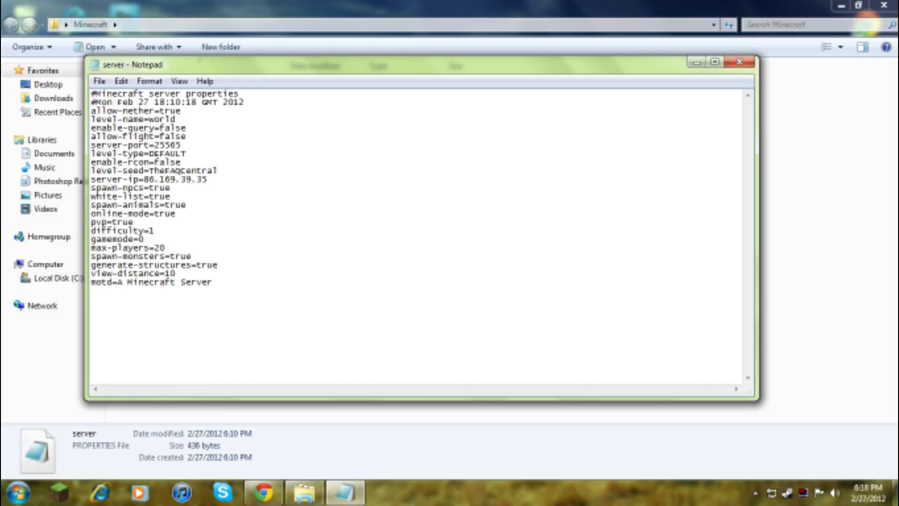
{"action": "key", "text": "BackSpace"}
{"action": "key", "text": "BackSpace"}
{"action": "key", "text": "BackSpace"}
{"action": "key", "text": "BackSpace"}
{"action": "key", "text": "BackSpace"}
{"action": "key", "text": "BackSpace"}
{"action": "key", "text": "BackSpace"}
{"action": "key", "text": "BackSpace"}
{"action": "key", "text": "BackSpace"}
{"action": "key", "text": "BackSpace"}
{"action": "key", "text": "BackSpace"}
{"action": "key", "text": "BackSpace"}
{"action": "key", "text": "BackSpace"}
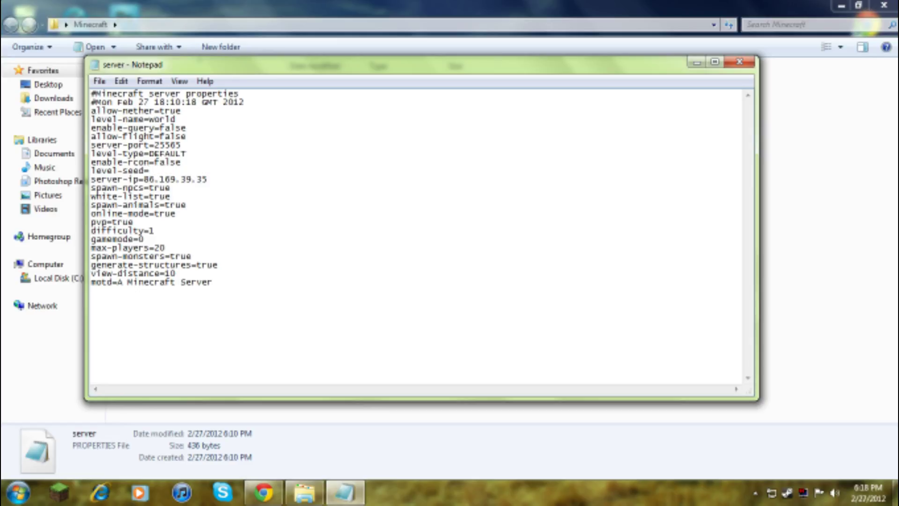
{"action": "key", "text": "Delete"}
{"action": "key", "text": "Delete"}
{"action": "key", "text": "Delete"}
{"action": "key", "text": "Delete"}
{"action": "key", "text": "Delete"}
{"action": "key", "text": "Delete"}
{"action": "key", "text": "Delete"}
{"action": "key", "text": "Delete"}
{"action": "key", "text": "Delete"}
{"action": "key", "text": "Delete"}
{"action": "key", "text": "Delete"}
{"action": "key", "text": "Delete"}
{"action": "key", "text": "ctrl+z"}
{"action": "key", "text": "BackSpace"}
{"action": "key", "text": "BackSpace"}
{"action": "key", "text": "BackSpace"}
{"action": "key", "text": "BackSpace"}
{"action": "key", "text": "BackSpace"}
{"action": "key", "text": "BackSpace"}
{"action": "key", "text": "BackSpace"}
{"action": "key", "text": "BackSpace"}
{"action": "key", "text": "BackSpace"}
{"action": "key", "text": "BackSpace"}
{"action": "key", "text": "BackSpace"}
{"action": "key", "text": "BackSpace"}
{"action": "key", "text": "BackSpace"}
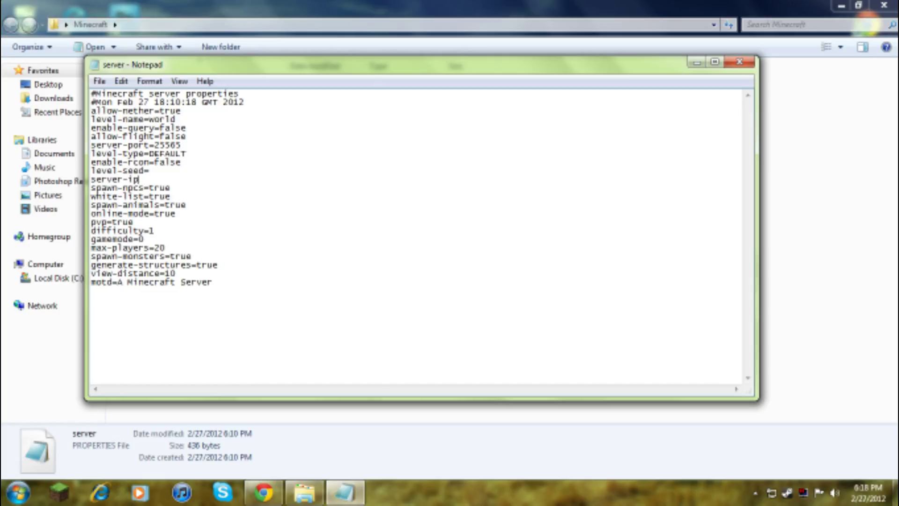
{"action": "type", "text": "="}
Change level-name=world to level-name=bob.
{"action": "left_click", "coordinate": [182, 162]}
{"action": "left_click", "coordinate": [186, 137]}
{"action": "left_click", "coordinate": [176, 119]}
{"action": "key", "text": "BackSpace"}
{"action": "key", "text": "BackSpace"}
{"action": "key", "text": "BackSpace"}
{"action": "key", "text": "BackSpace"}
{"action": "key", "text": "BackSpace"}
{"action": "type", "text": "bob"}
Save and close server.properties, then launch the Minecraft server.
{"action": "left_click", "coordinate": [739, 61]}
{"action": "left_click", "coordinate": [421, 253]}
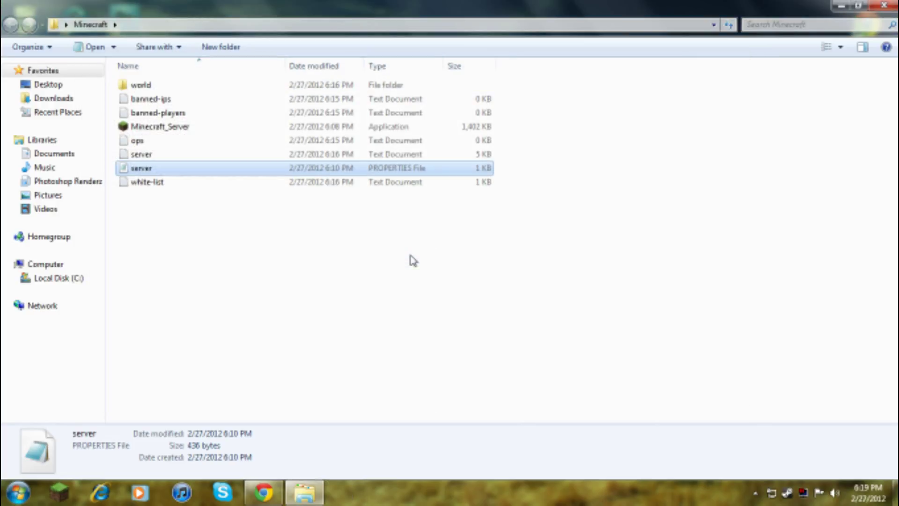
{"action": "double_click", "coordinate": [247, 130]}
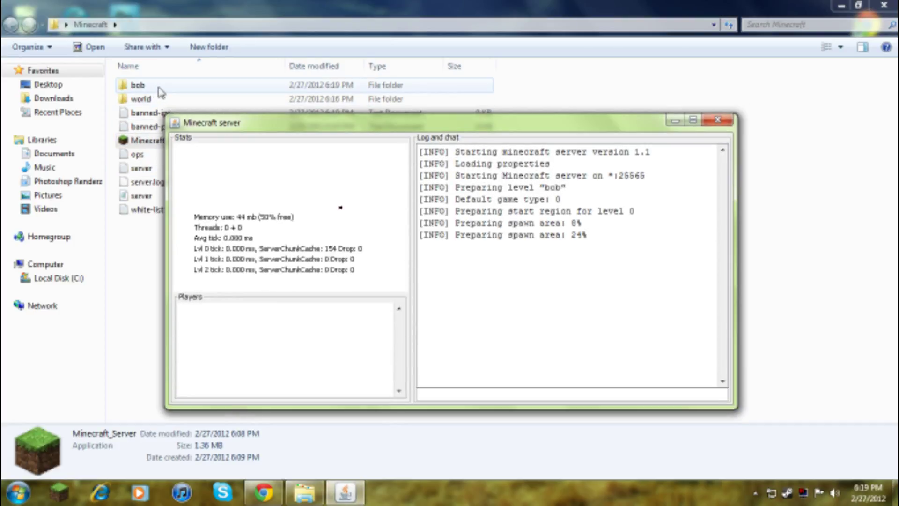
Delete the bob world folder, retrying past Folder In Use, and erase bob from level-name.
{"action": "left_click", "coordinate": [197, 88]}
{"action": "key", "text": "Delete"}
{"action": "key", "text": "Return"}
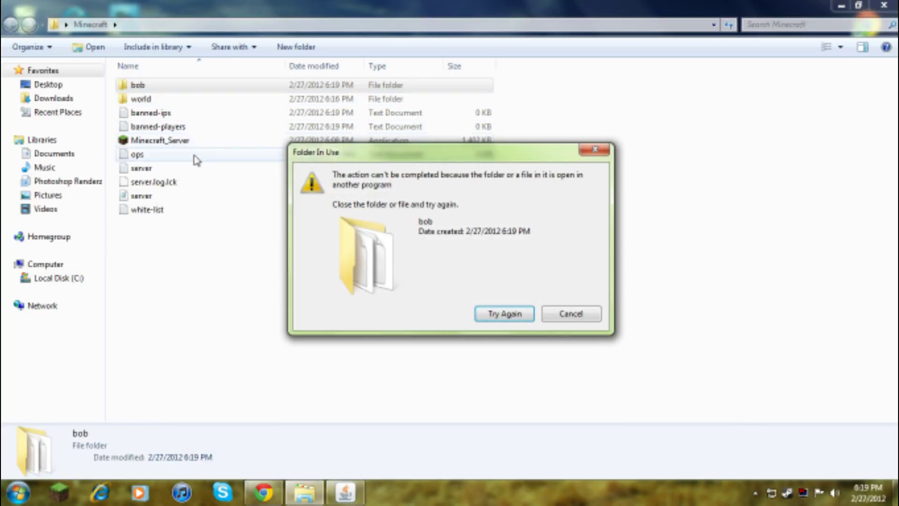
{"action": "left_click", "coordinate": [350, 489]}
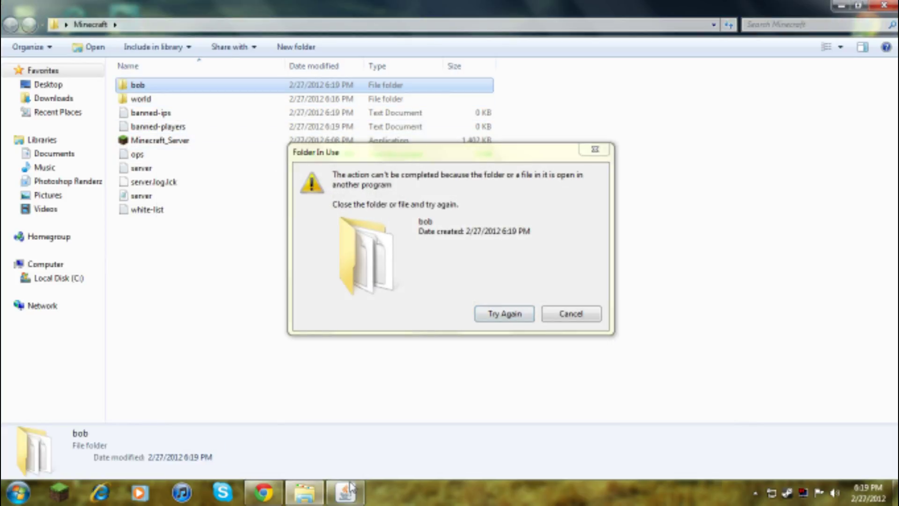
{"action": "left_click", "coordinate": [487, 321]}
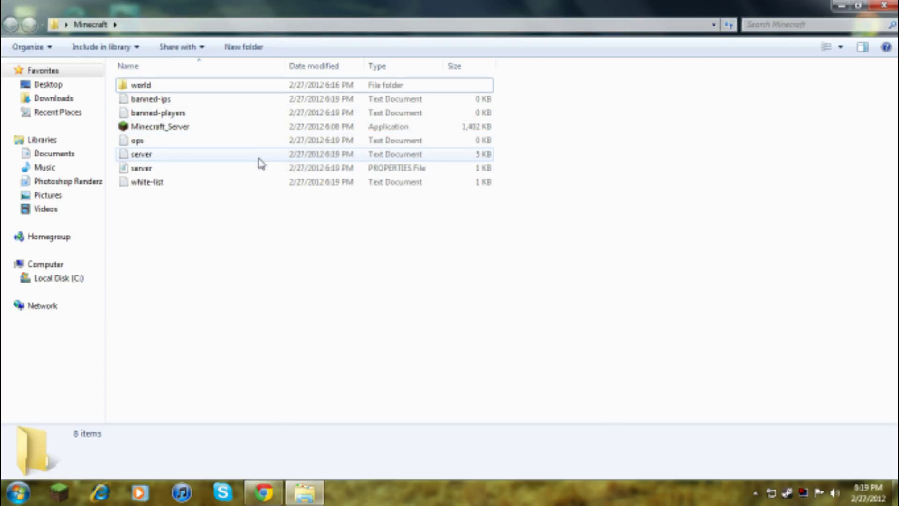
{"action": "double_click", "coordinate": [261, 167]}
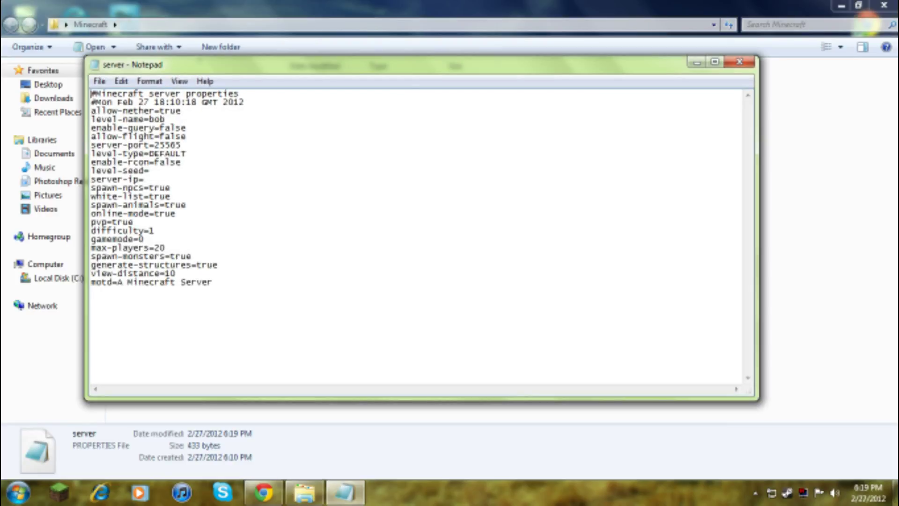
{"action": "key", "text": "BackSpace"}
{"action": "key", "text": "BackSpace"}
{"action": "key", "text": "BackSpace"}
Set level-name back to world and save server.properties.
{"action": "type", "text": "world"}
{"action": "left_click", "coordinate": [739, 61]}
{"action": "left_click", "coordinate": [420, 309]}
Look through the %appdata% .minecraft saves worlds, then open the server log.
{"action": "key", "text": "super"}
{"action": "type", "text": "%appdata%"}
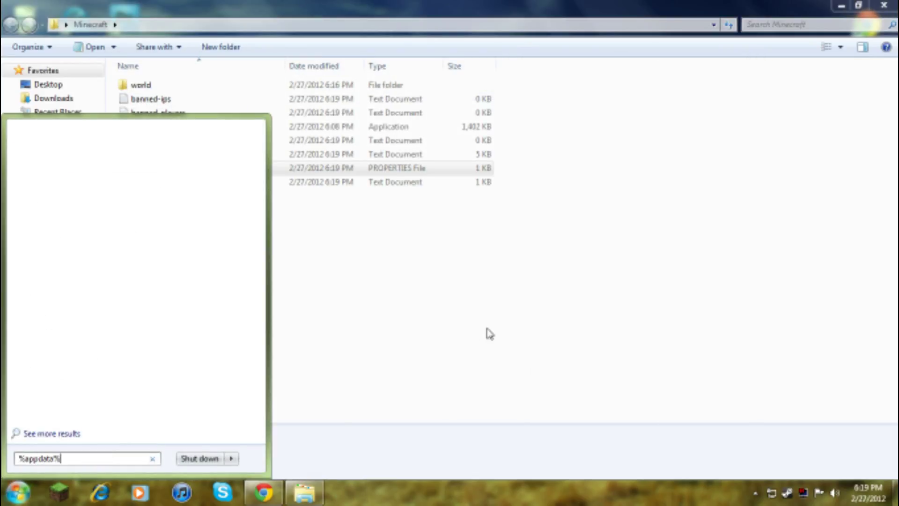
{"action": "key", "text": "Return"}
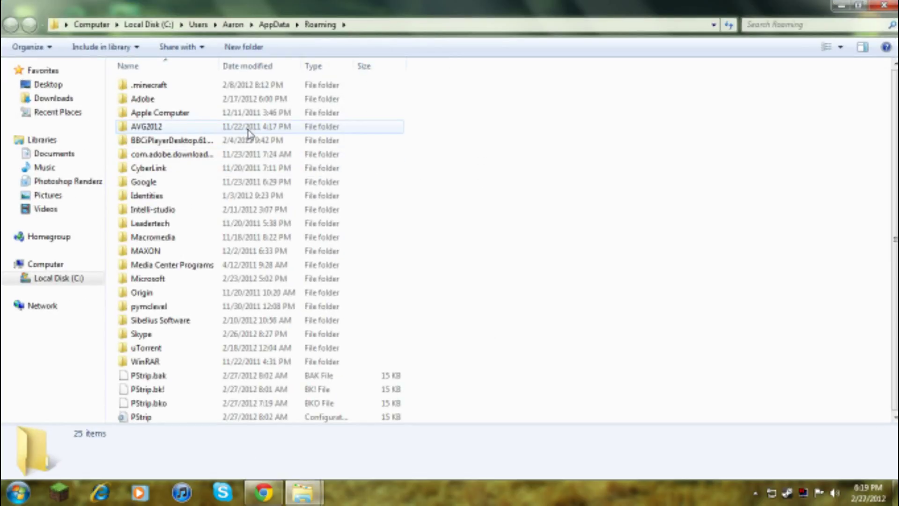
{"action": "double_click", "coordinate": [270, 86]}
{"action": "double_click", "coordinate": [245, 142]}
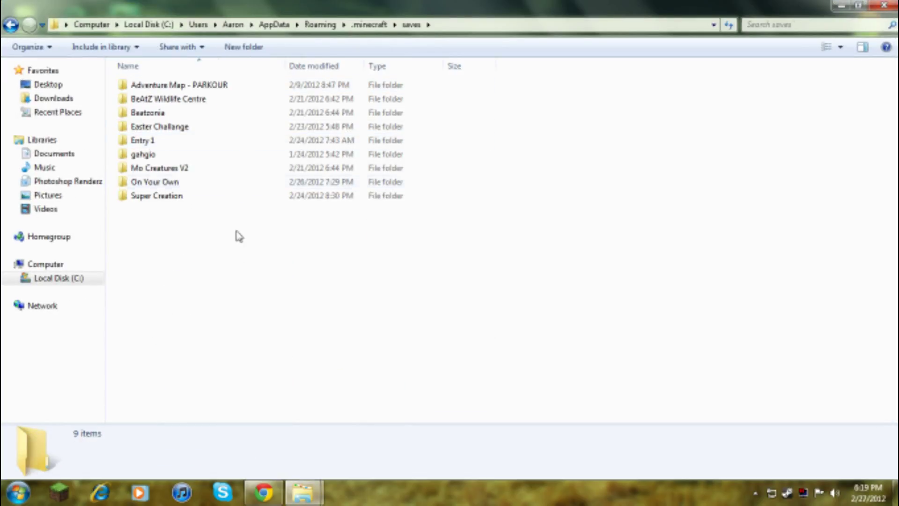
{"action": "left_click_drag", "start_coordinate": [237, 258], "coordinate": [201, 94]}
{"action": "left_click", "coordinate": [891, 5]}
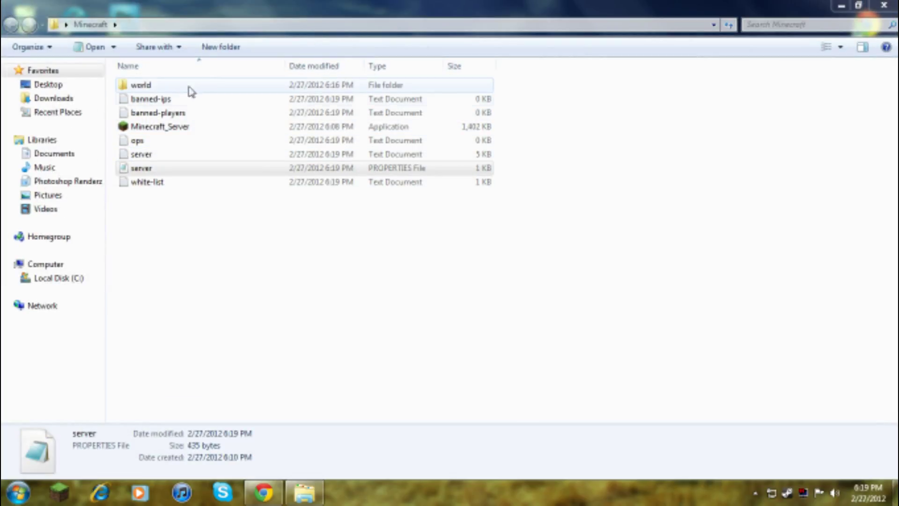
{"action": "double_click", "coordinate": [216, 155]}
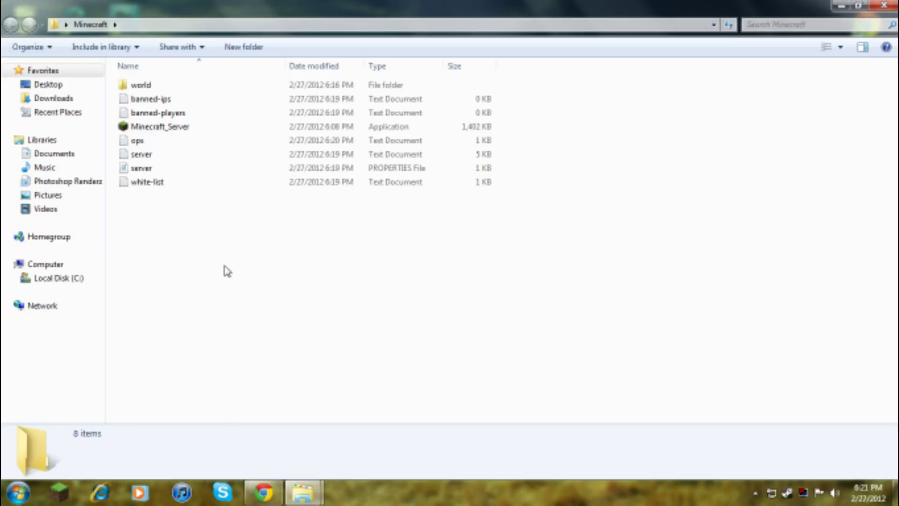
Read the server log, then check the ops file shows the player's username.
{"action": "double_click", "coordinate": [235, 157]}
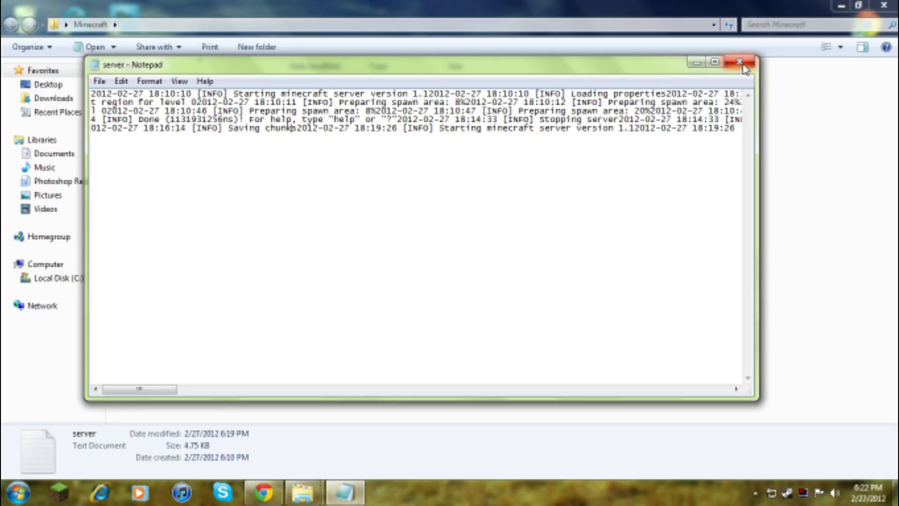
{"action": "left_click", "coordinate": [743, 66]}
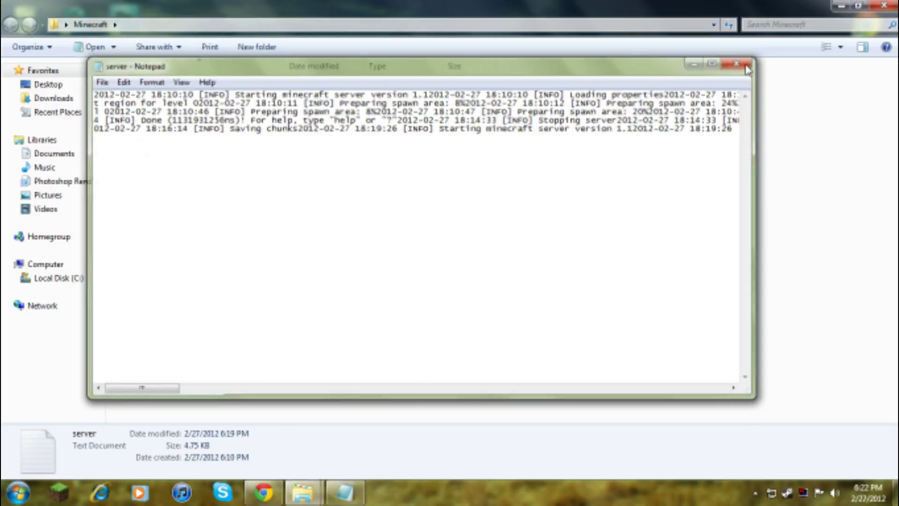
{"action": "double_click", "coordinate": [269, 140]}
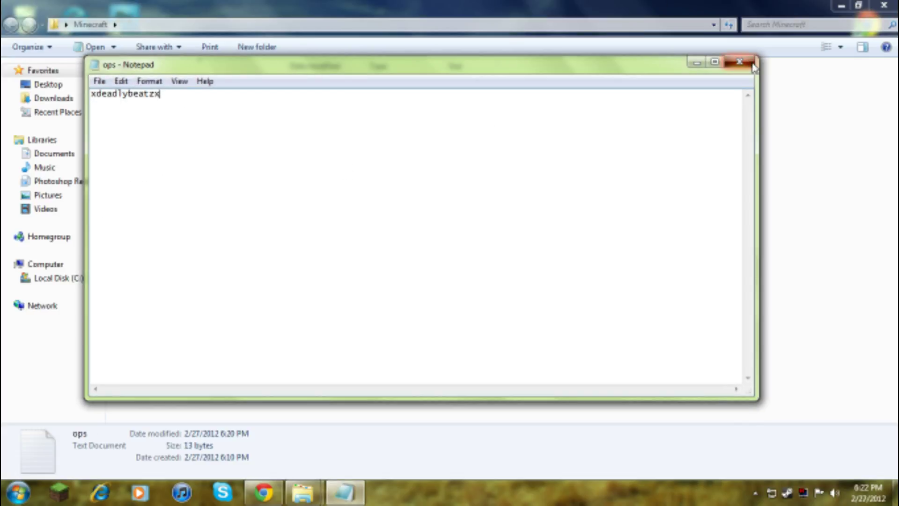
{"action": "left_click", "coordinate": [741, 62]}
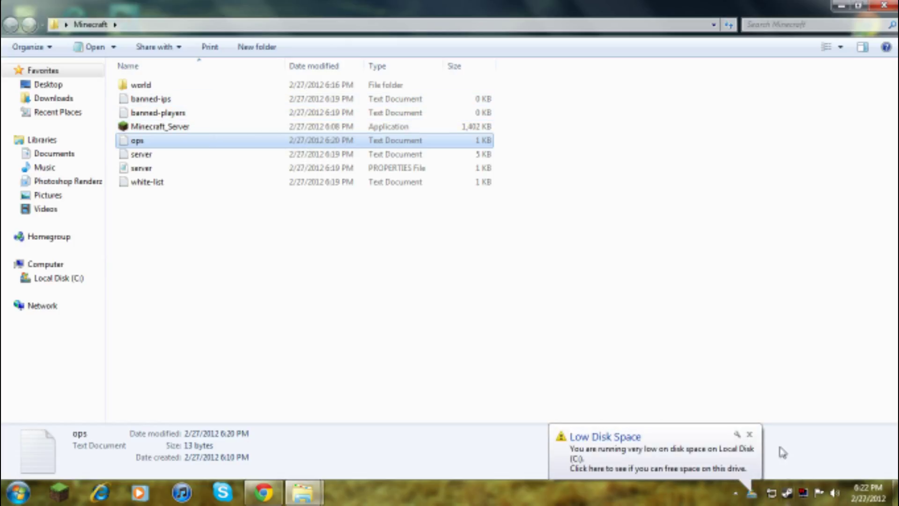
Dismiss the low disk space warning and open the world's players folder.
{"action": "left_click", "coordinate": [750, 434]}
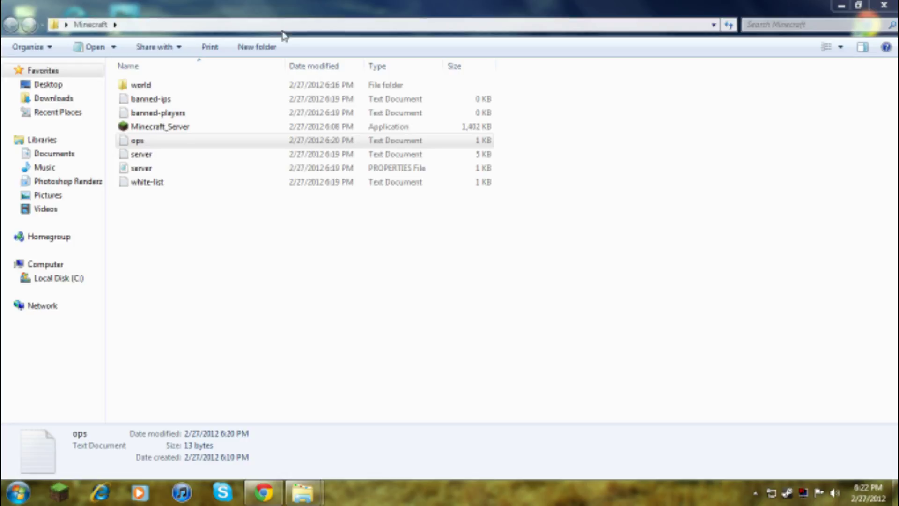
{"action": "double_click", "coordinate": [323, 88]}
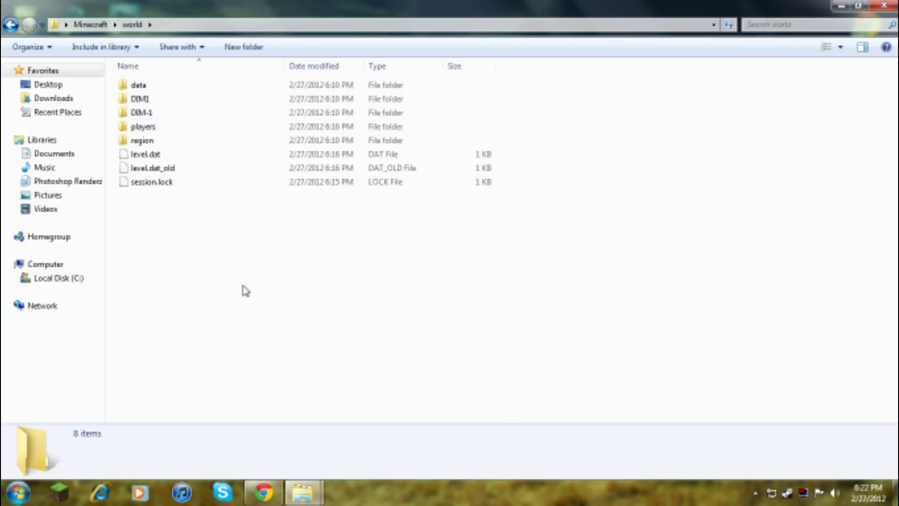
{"action": "double_click", "coordinate": [246, 129]}
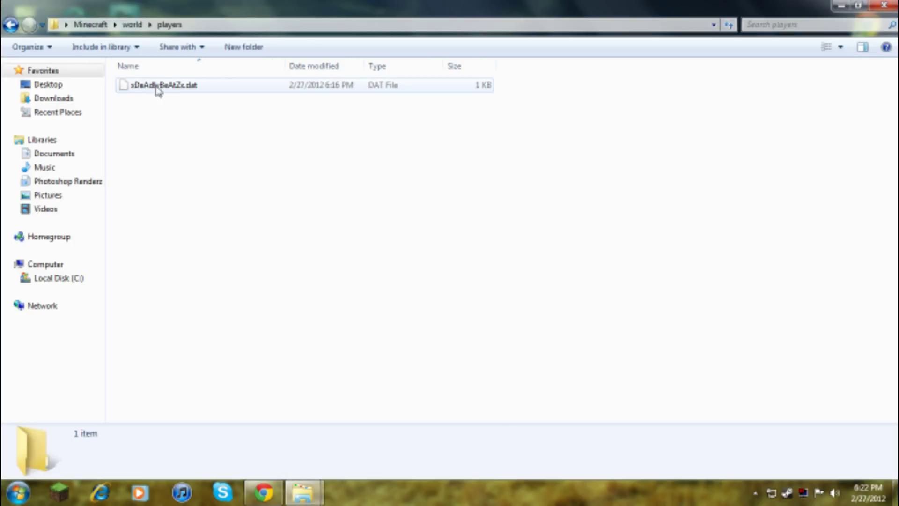
{"action": "left_click", "coordinate": [10, 24]}
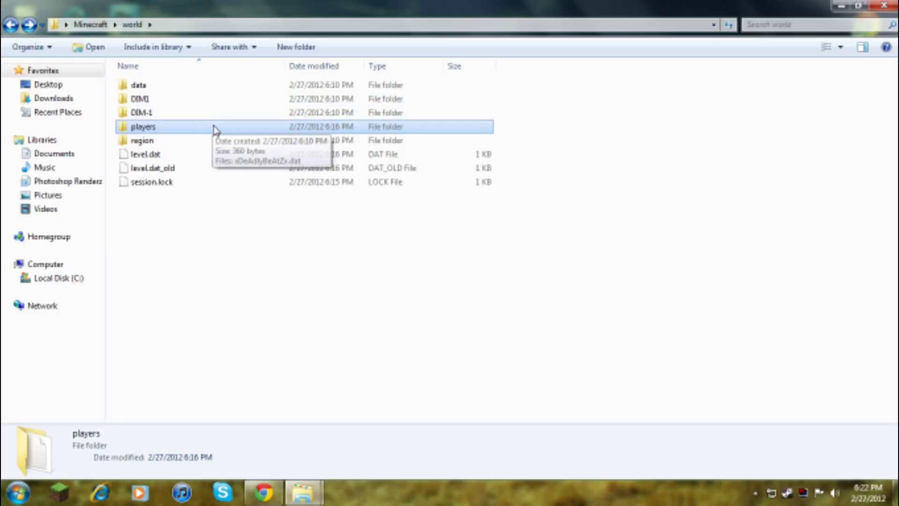
{"action": "double_click", "coordinate": [213, 129]}
{"action": "left_click_drag", "start_coordinate": [206, 132], "coordinate": [688, 125]}
Open the player's .dat data file in Notepad, then close it.
{"action": "double_click", "coordinate": [433, 89]}
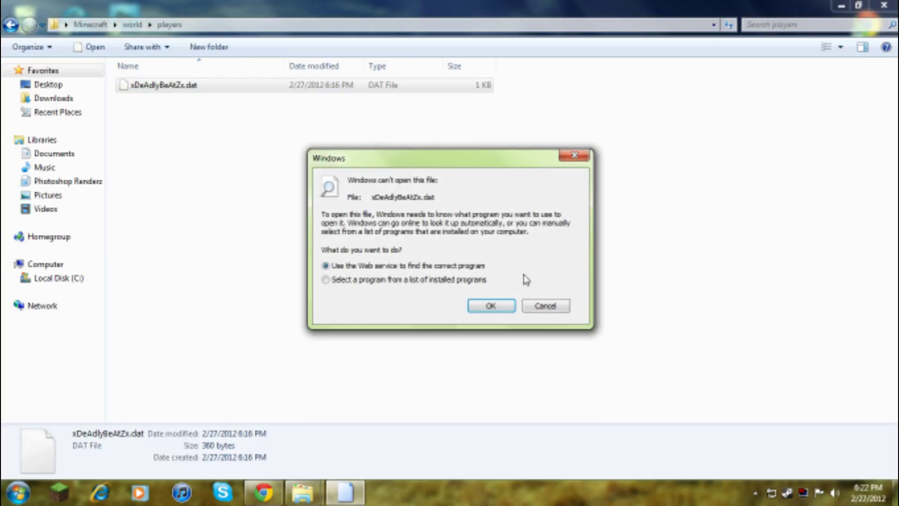
{"action": "left_click", "coordinate": [383, 283]}
{"action": "left_click", "coordinate": [487, 305]}
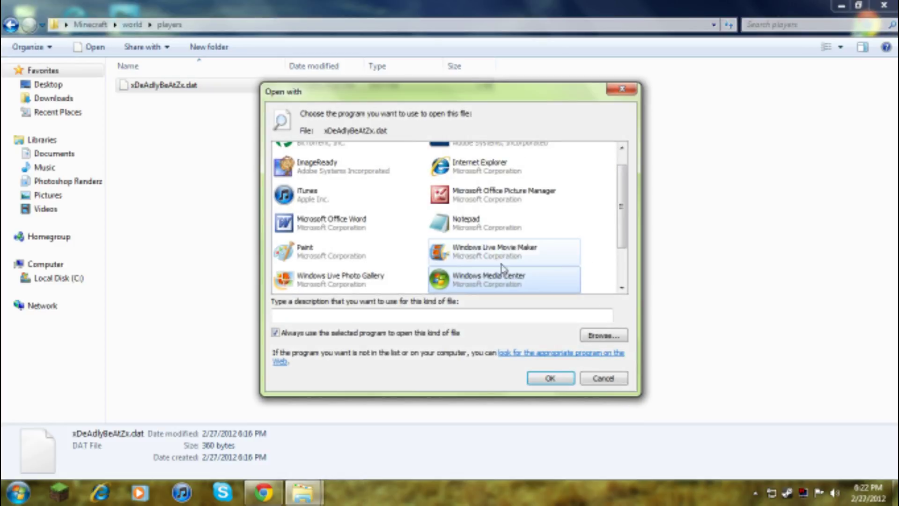
{"action": "left_click", "coordinate": [356, 223]}
{"action": "double_click", "coordinate": [466, 224]}
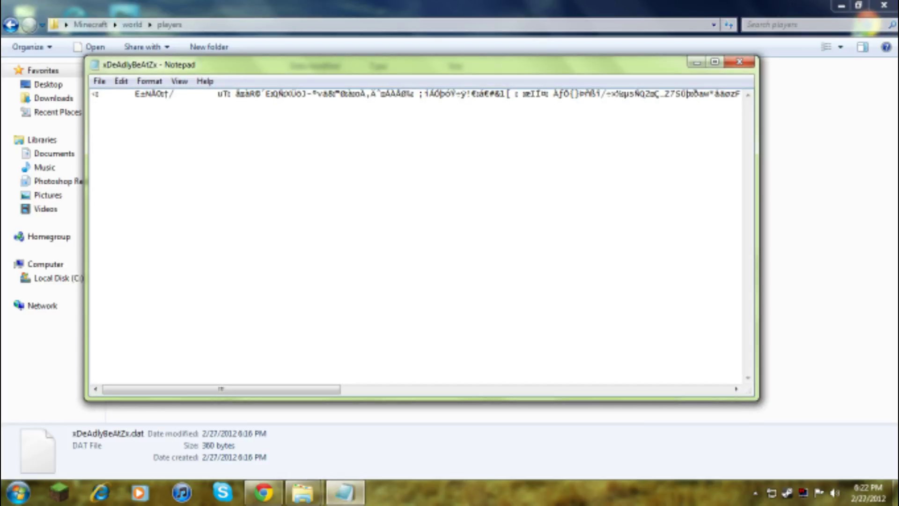
{"action": "left_click_drag", "start_coordinate": [251, 391], "coordinate": [723, 399]}
{"action": "left_click", "coordinate": [739, 62]}
Return to the world folder and close Windows Explorer.
{"action": "left_click", "coordinate": [185, 113]}
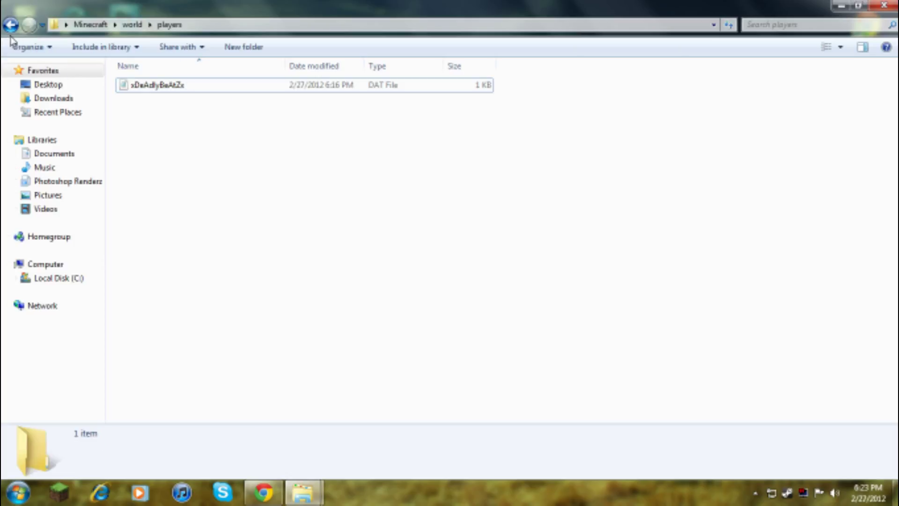
{"action": "left_click", "coordinate": [10, 26]}
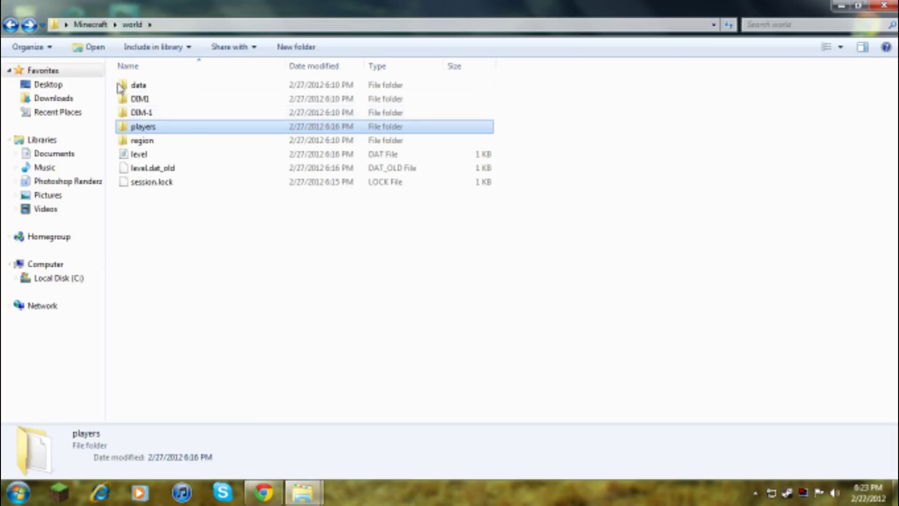
{"action": "double_click", "coordinate": [163, 128]}
{"action": "left_click", "coordinate": [10, 26]}
{"action": "key", "text": "alt+F4"}
Drag the Minecraft folder icon into the left-hand desktop column beside the other folders.
{"action": "left_click", "coordinate": [473, 143]}
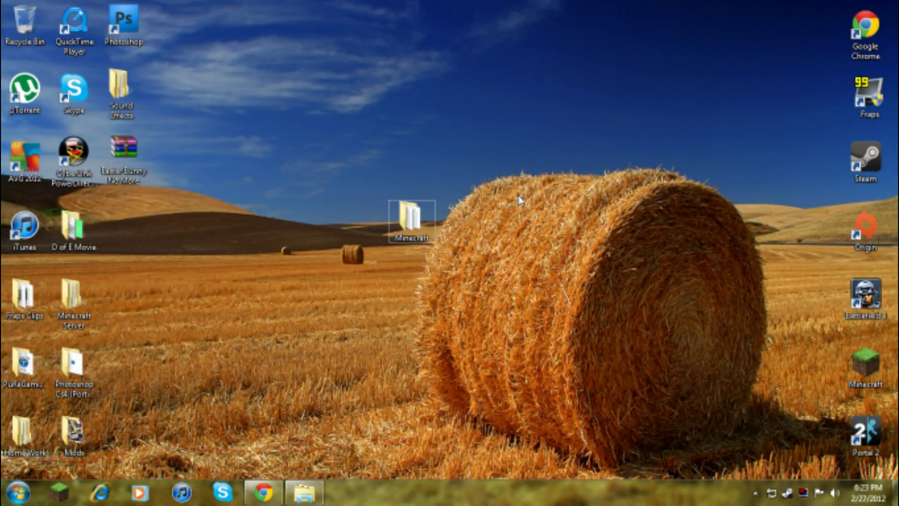
{"action": "left_click_drag", "start_coordinate": [416, 222], "coordinate": [127, 221]}
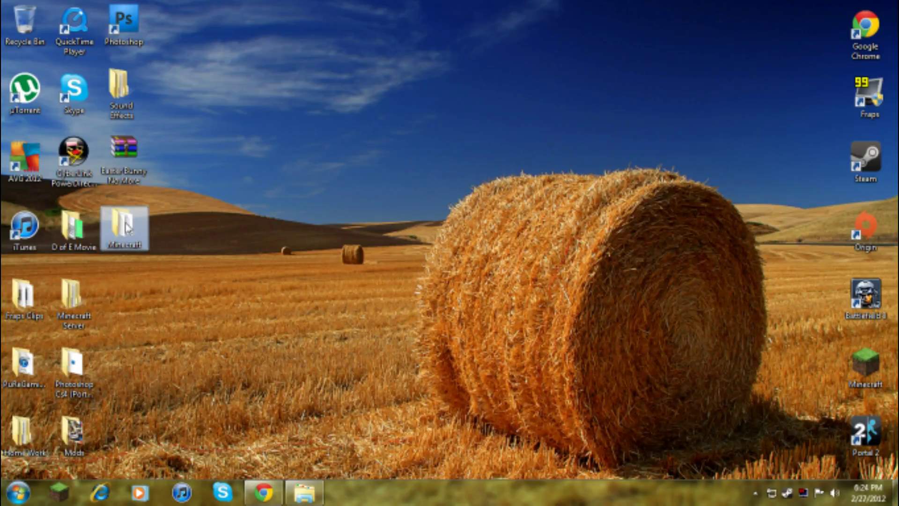
{"action": "left_click", "coordinate": [172, 223]}
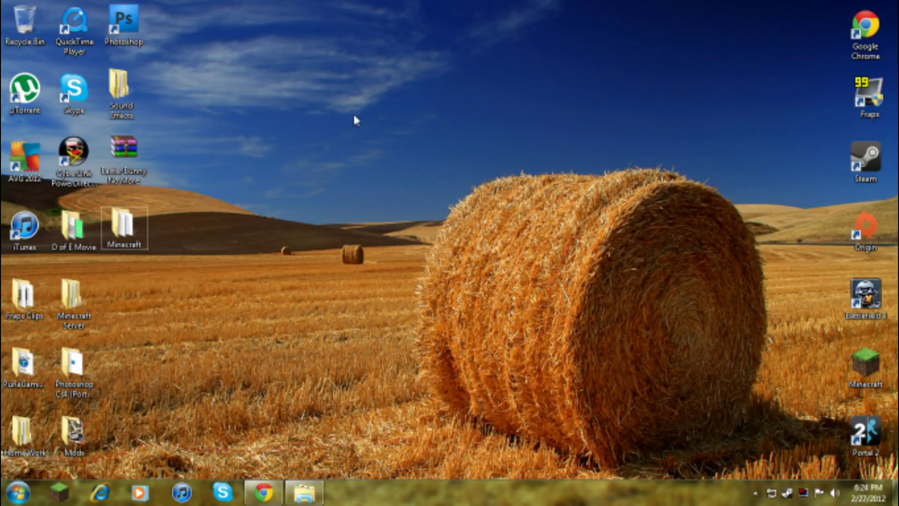
{"action": "left_click_drag", "start_coordinate": [441, 165], "coordinate": [486, 368]}
{"action": "left_click_drag", "start_coordinate": [344, 166], "coordinate": [410, 169]}
{"action": "left_click_drag", "start_coordinate": [407, 169], "coordinate": [764, 464]}
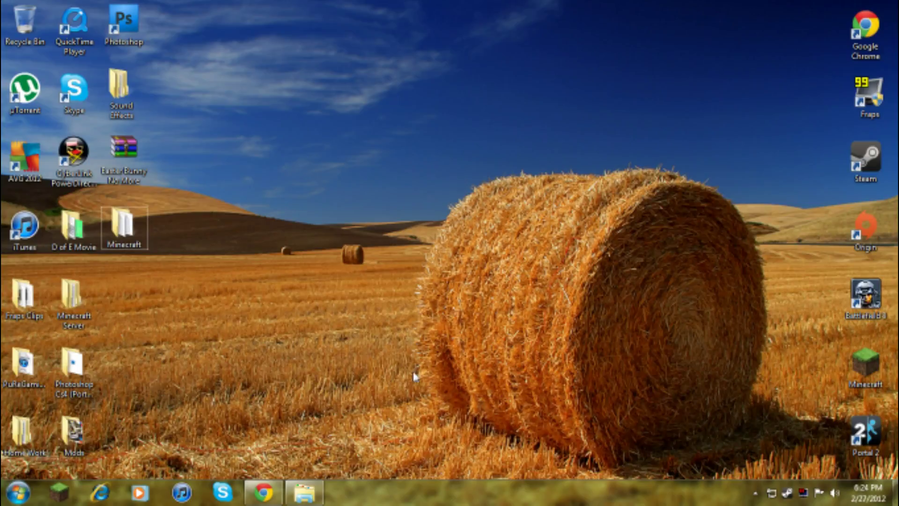